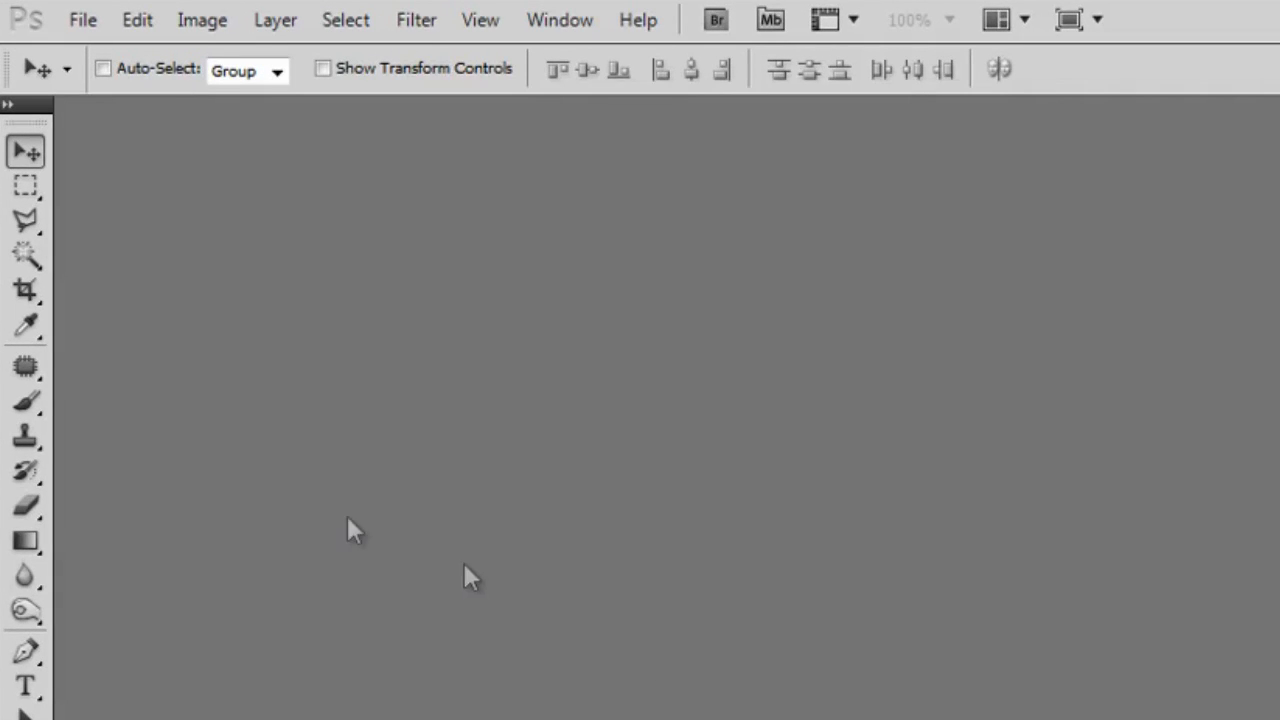
# Start a new 850 × 315 pixel document named 'FB Cover Photo'.
pyautogui.click(88, 22)
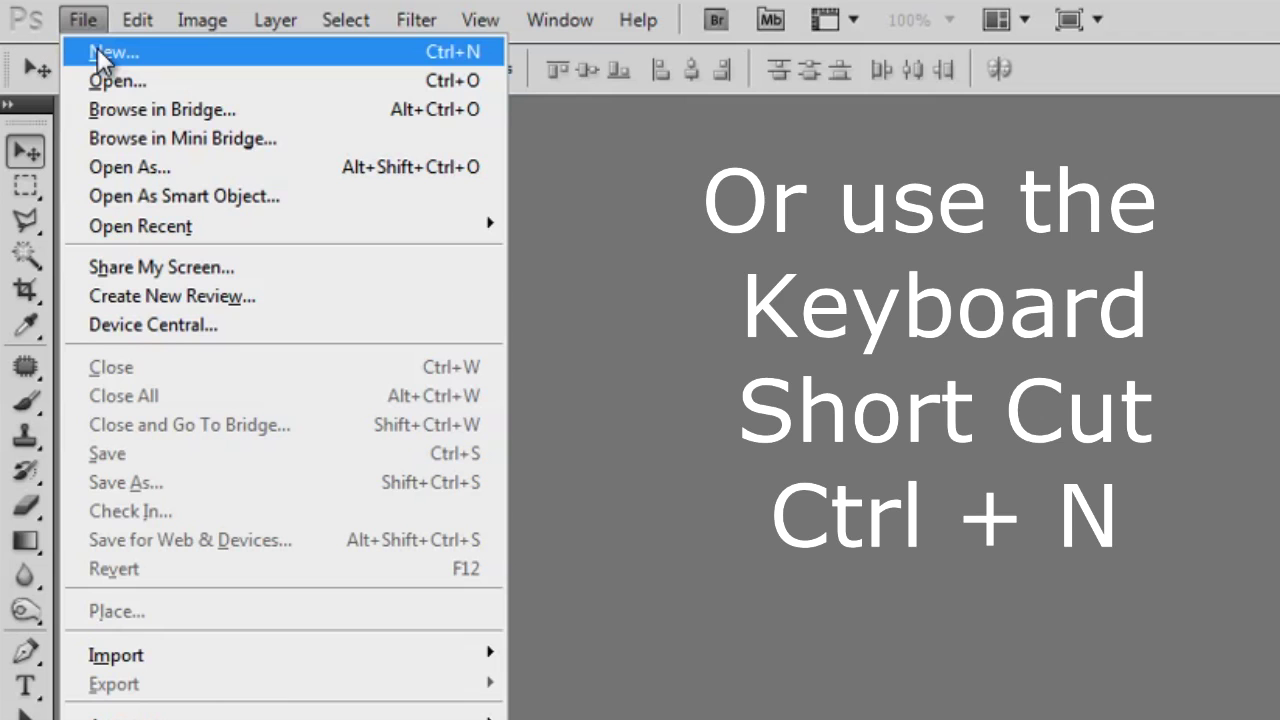
pyautogui.click(98, 52)
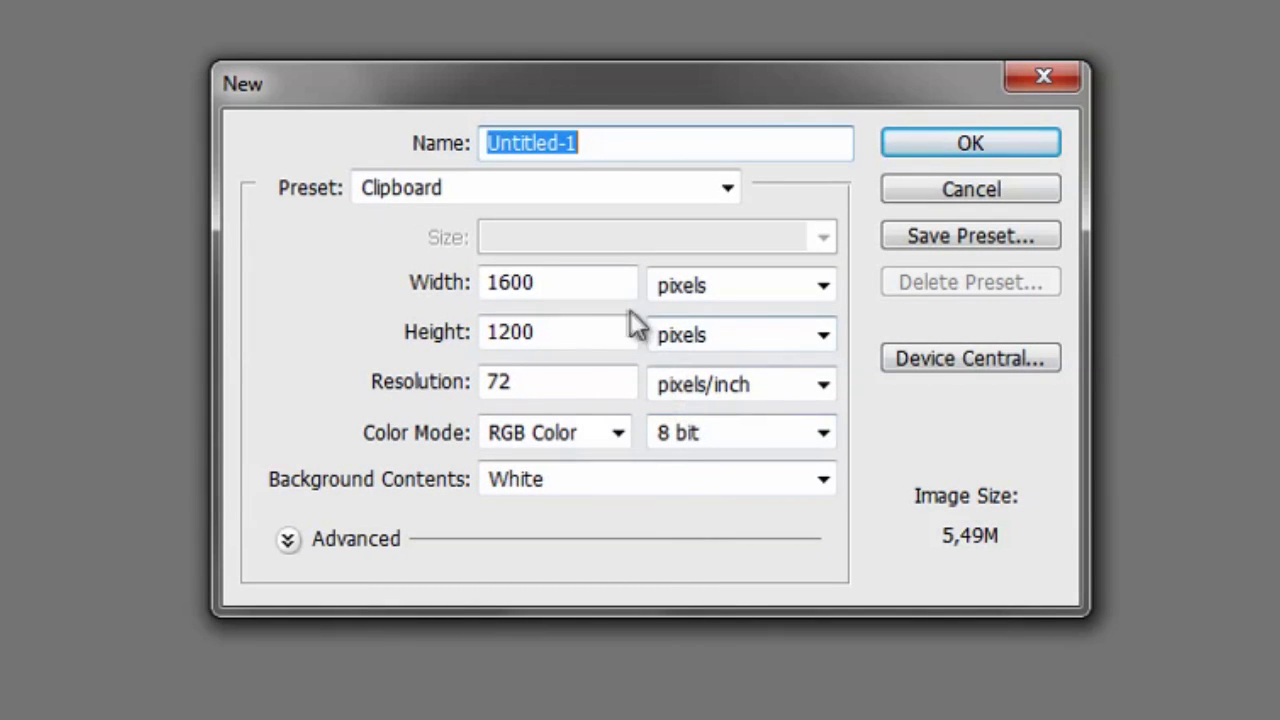
pyautogui.moveTo(566, 282); pyautogui.dragTo(395, 283)
pyautogui.write('850')
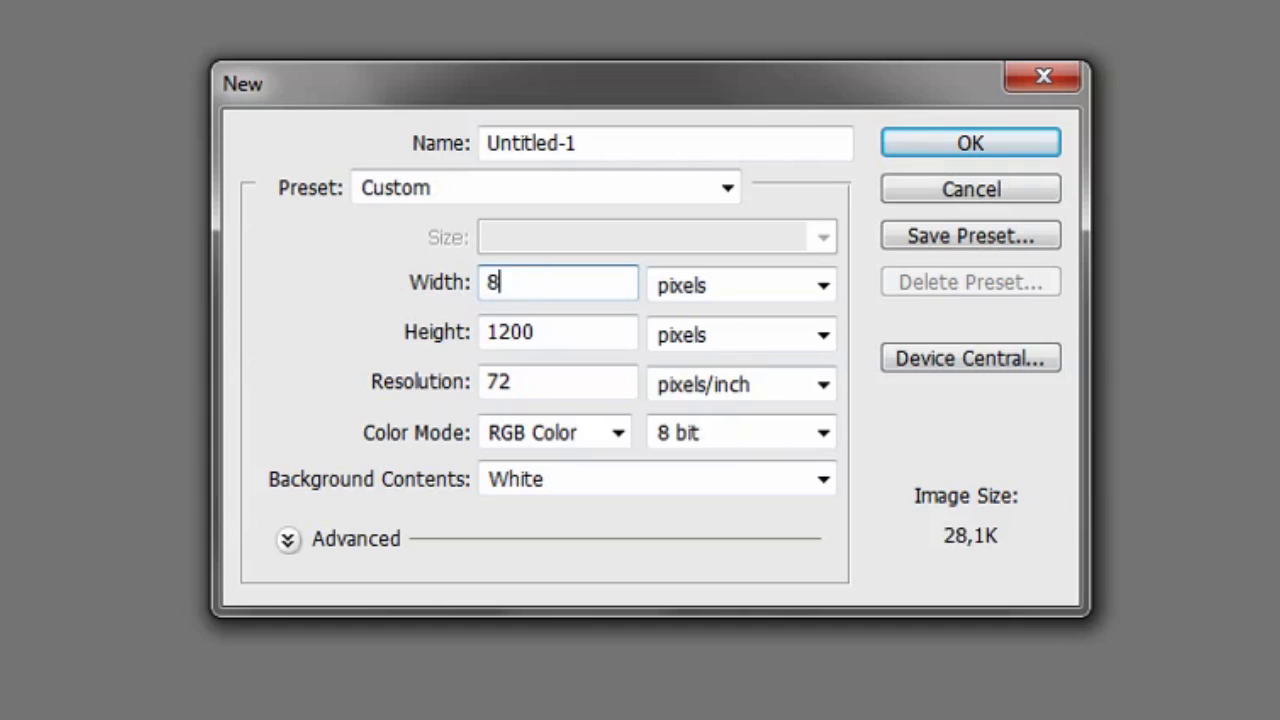
pyautogui.moveTo(550, 331); pyautogui.dragTo(362, 338)
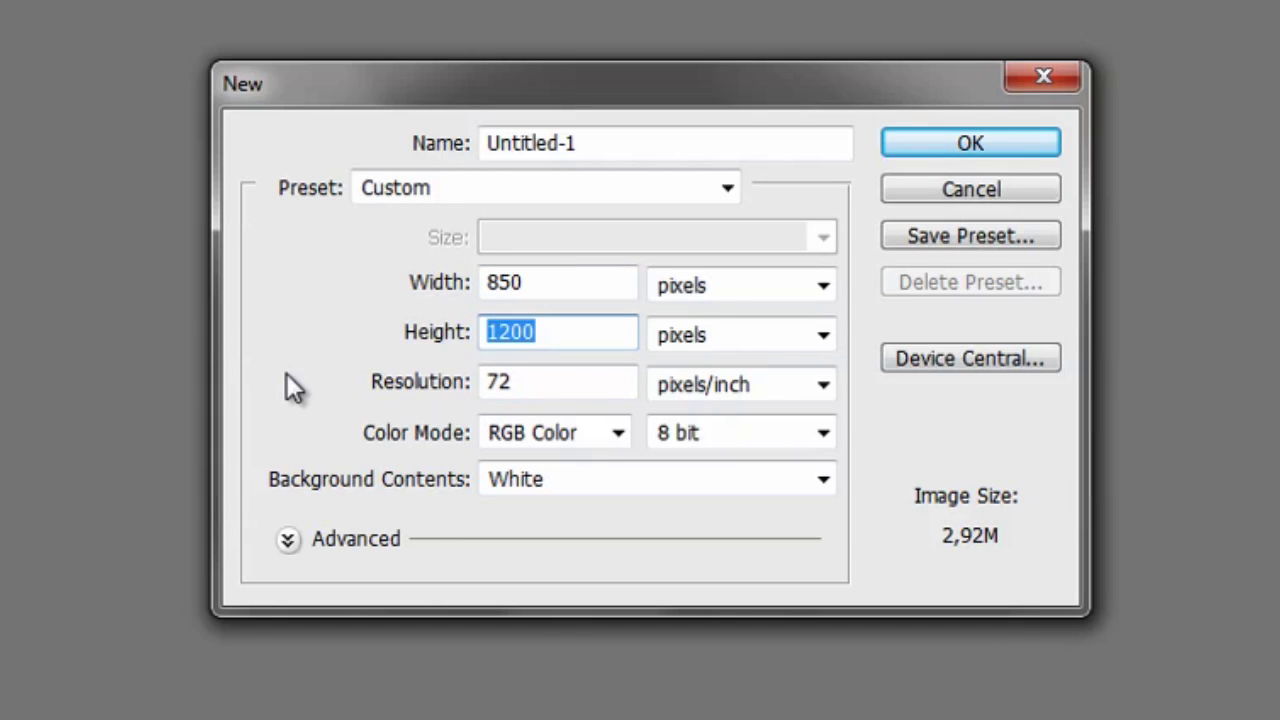
pyautogui.write('315')
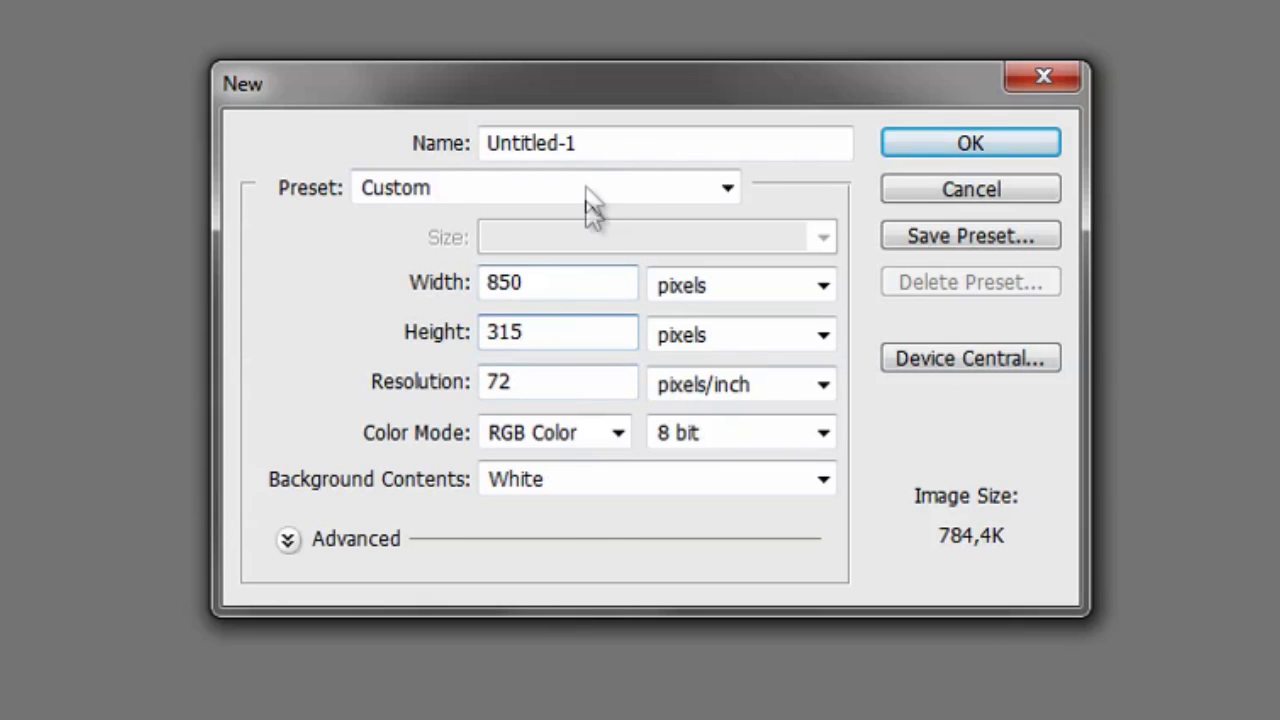
pyautogui.moveTo(591, 139); pyautogui.dragTo(391, 136)
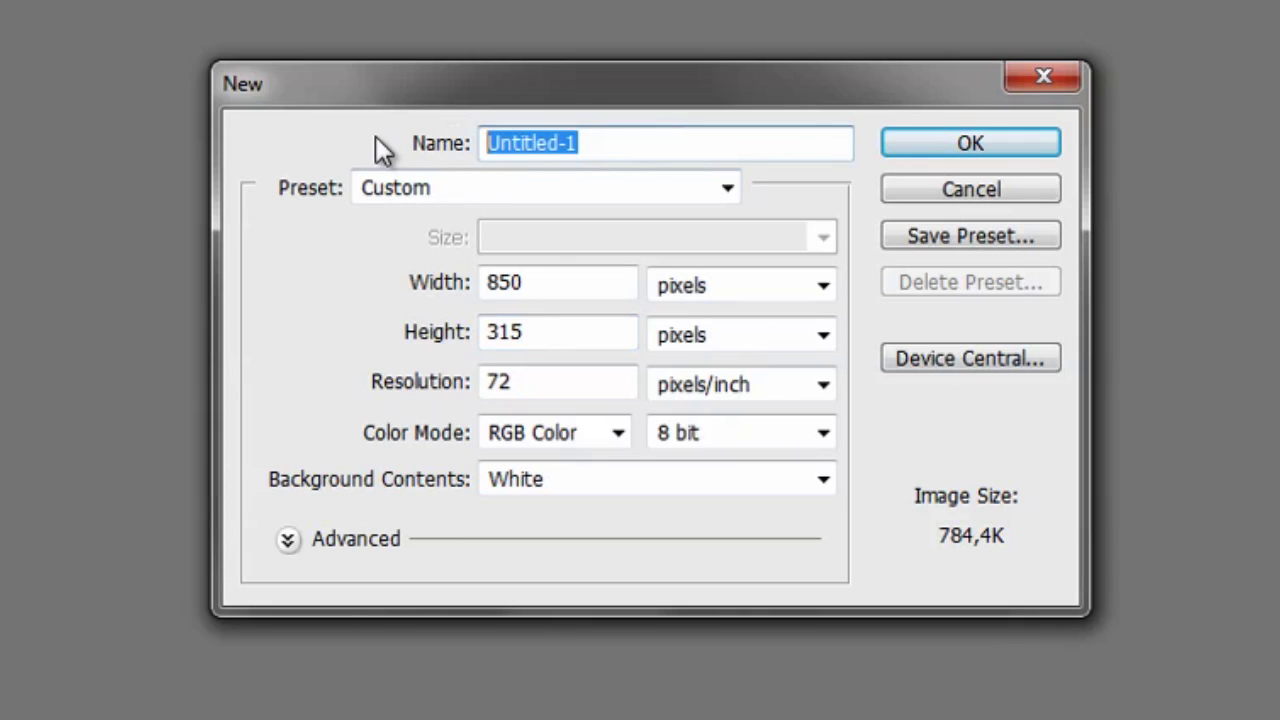
pyautogui.write('FB Cover')
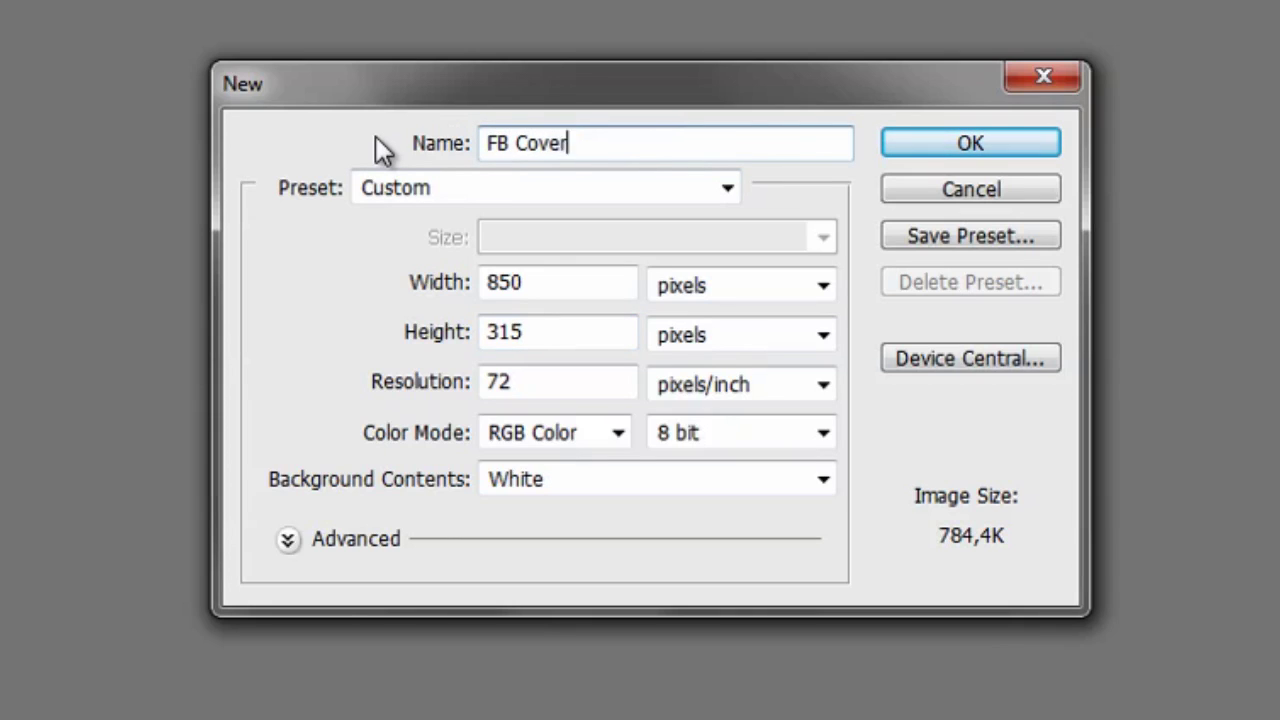
pyautogui.write(' Photo')
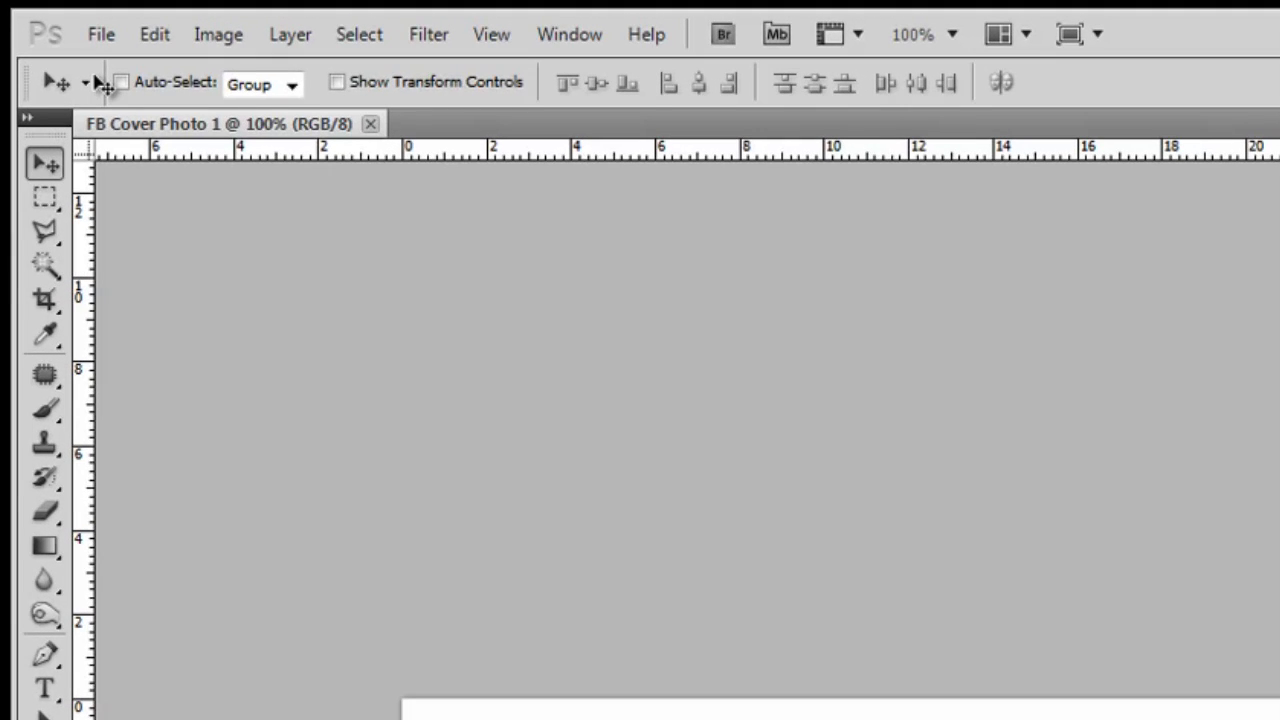
# Open the Valencia night photo IMG_1518_19_20_tonemapped.jpg from the Good Stock Fotos folder.
pyautogui.click(104, 32)
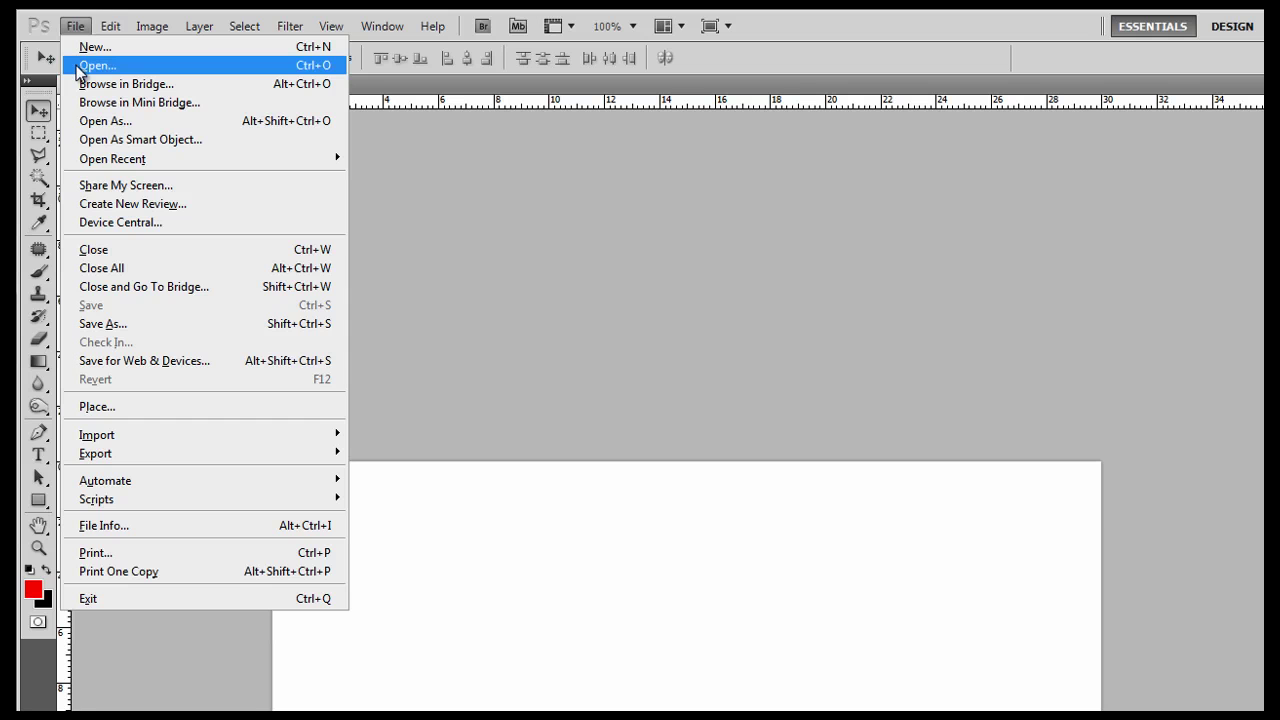
pyautogui.click(160, 111)
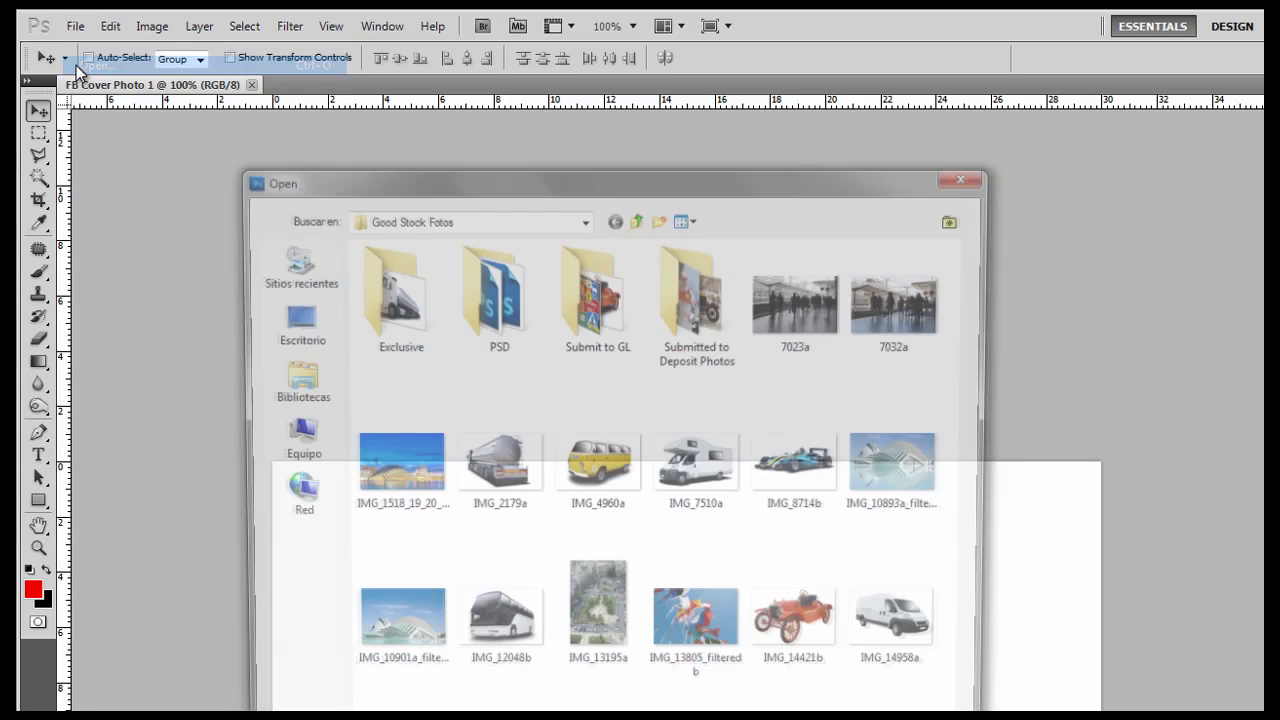
pyautogui.click(392, 460)
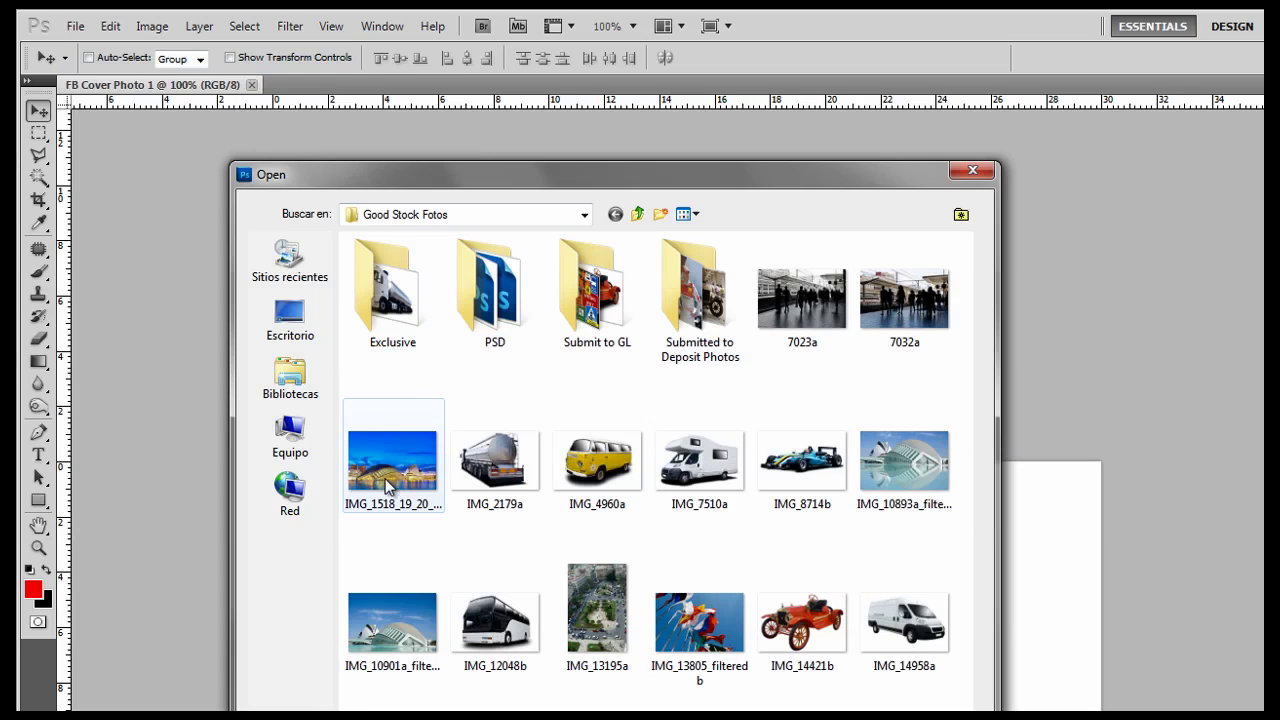
pyautogui.doubleClick(390, 465)
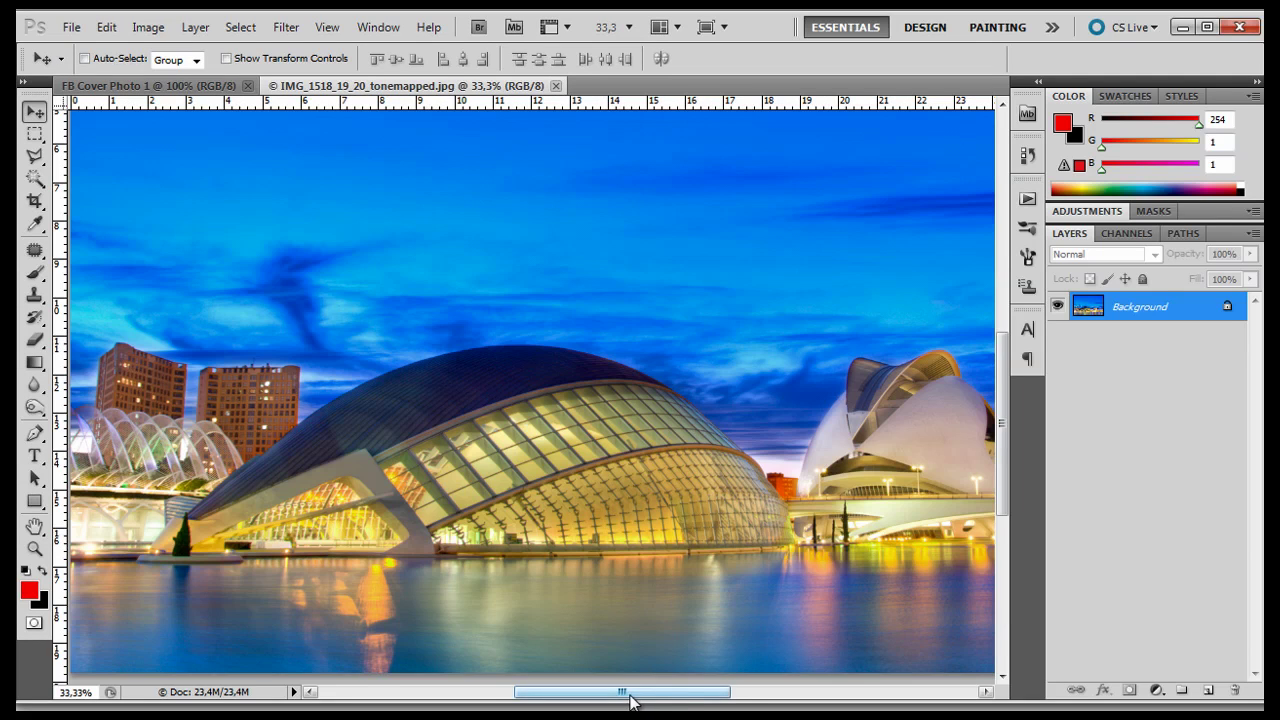
pyautogui.moveTo(624, 697); pyautogui.dragTo(677, 703)
pyautogui.moveTo(1003, 434)
pyautogui.mouseDown()
pyautogui.moveTo(1004, 340)
pyautogui.moveTo(1003, 460)
pyautogui.moveTo(1003, 441)
pyautogui.mouseUp()
pyautogui.moveTo(728, 695); pyautogui.dragTo(699, 705)
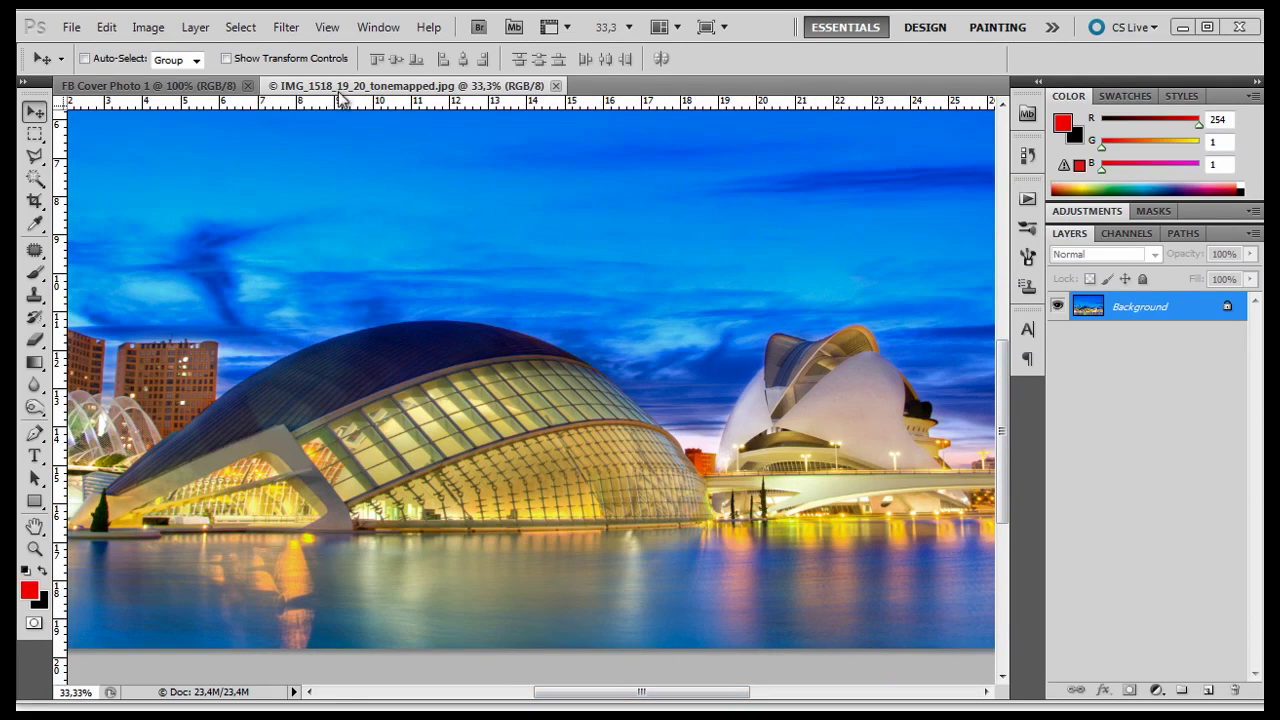
# Float the Valencia photo and drag it onto the FB Cover canvas as a new layer.
pyautogui.moveTo(341, 92); pyautogui.dragTo(332, 348)
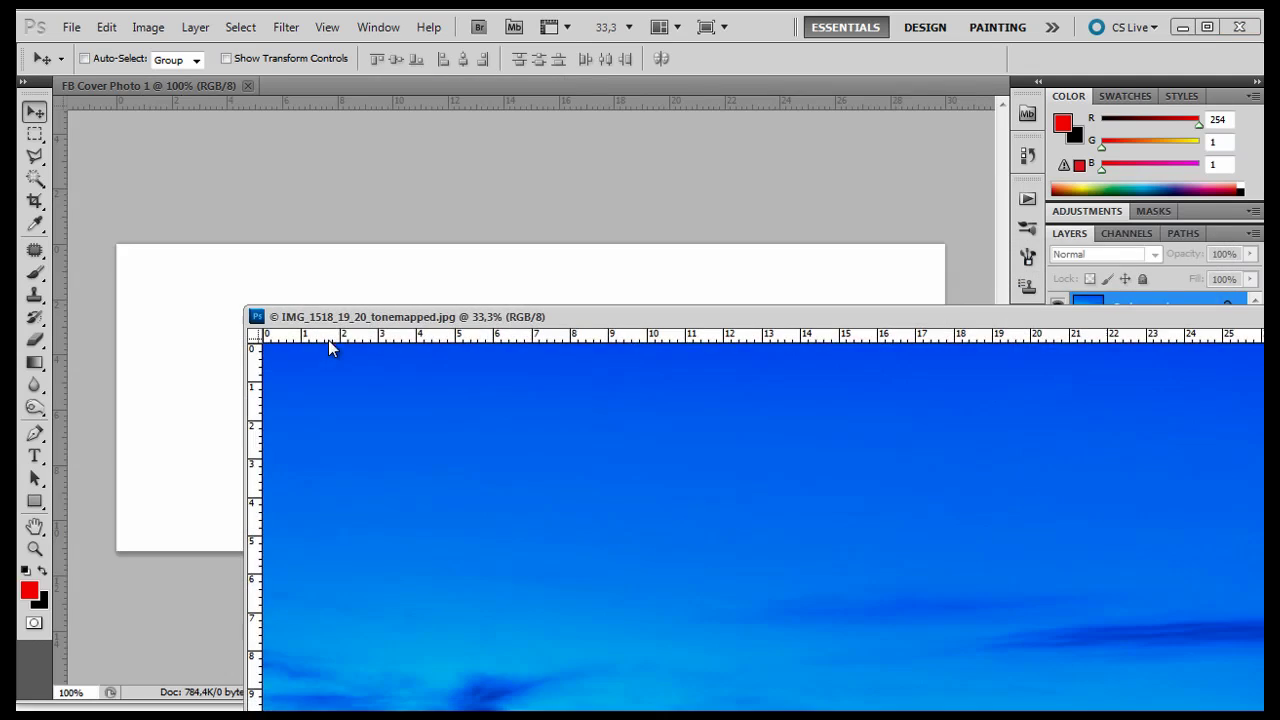
pyautogui.moveTo(843, 330); pyautogui.dragTo(746, 455)
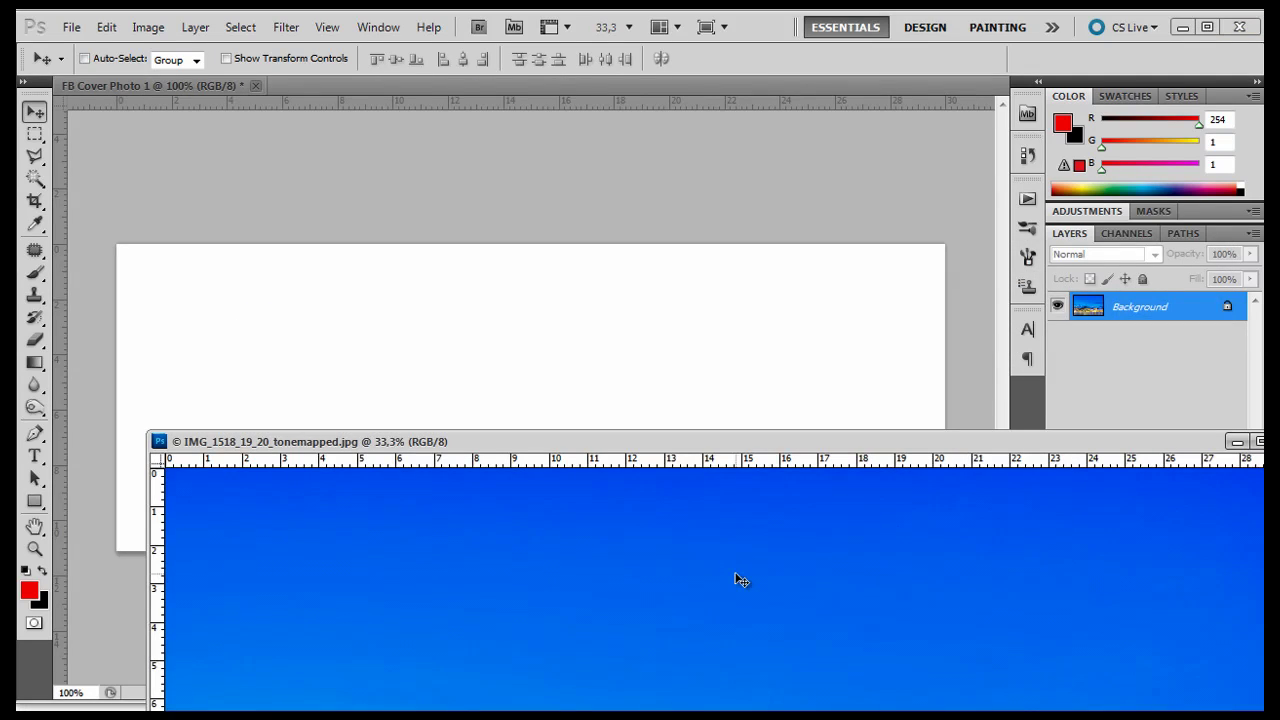
pyautogui.moveTo(672, 466); pyautogui.dragTo(616, 340)
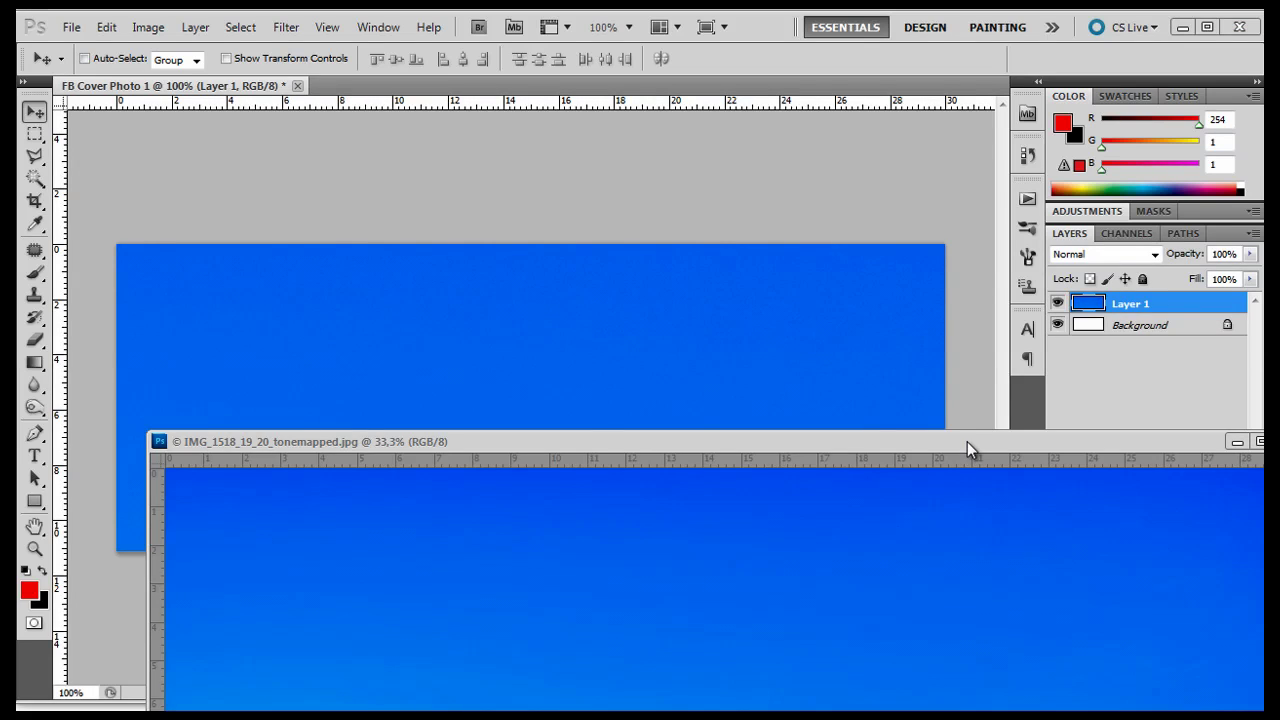
# Close the original photo document and zoom the cover out to 50%.
pyautogui.moveTo(966, 441); pyautogui.dragTo(590, 333)
pyautogui.click(893, 324)
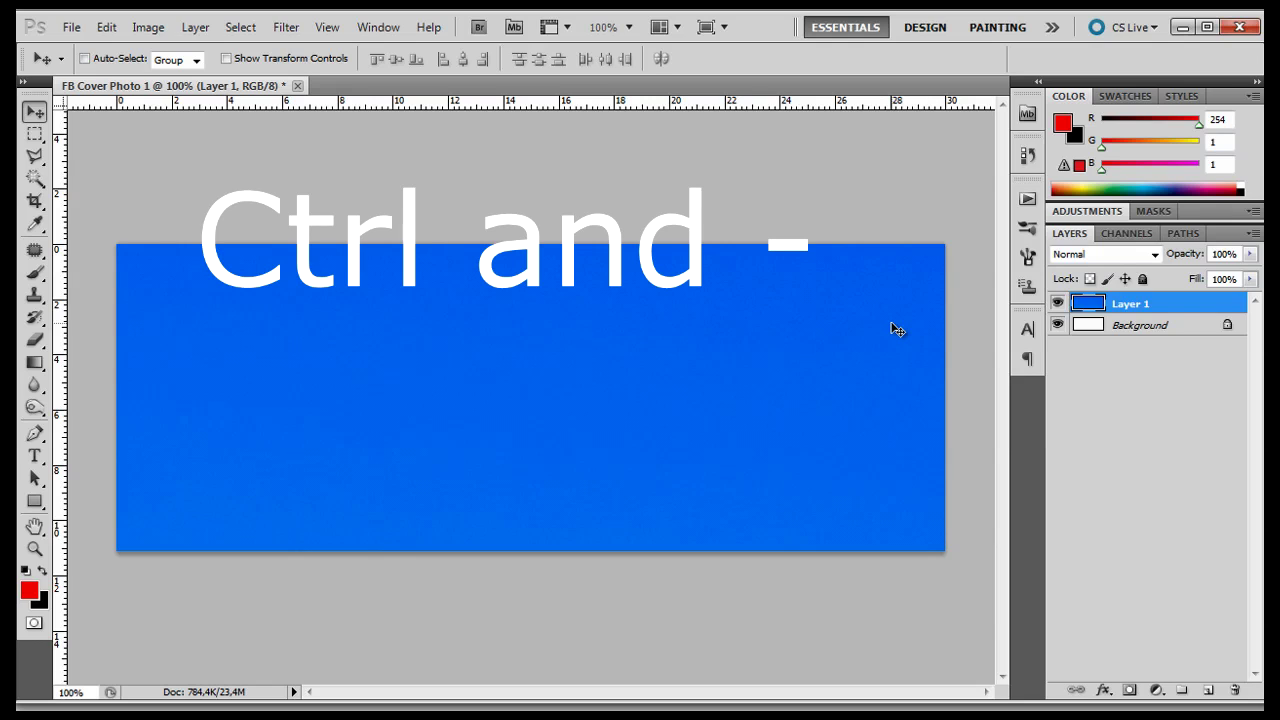
pyautogui.hotkey('ctrl', '-')
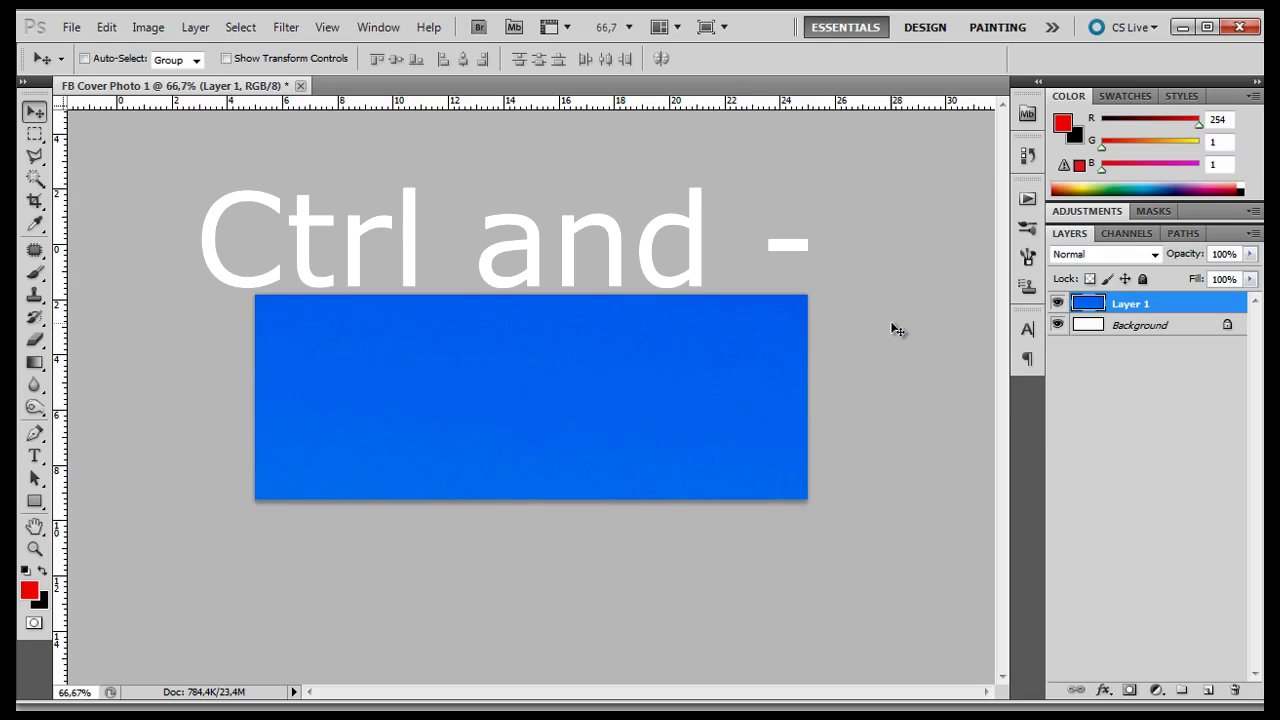
pyautogui.hotkey('ctrl', '-')
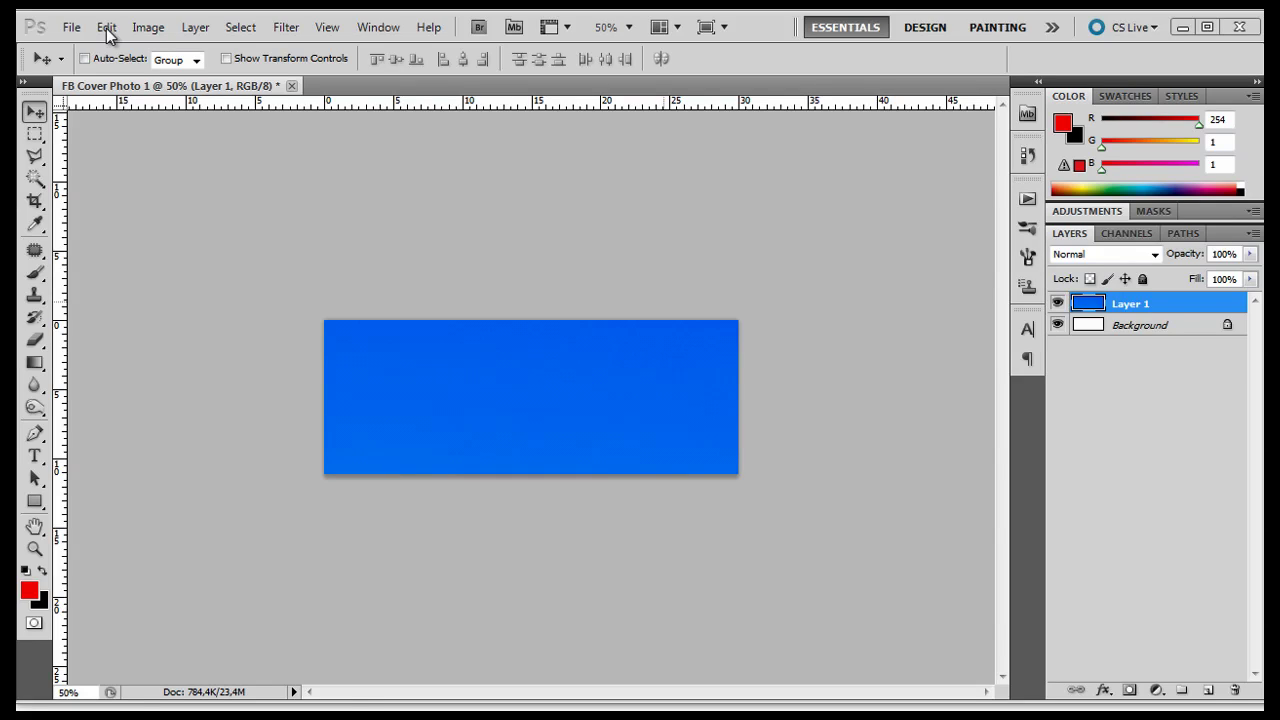
pyautogui.click(106, 27)
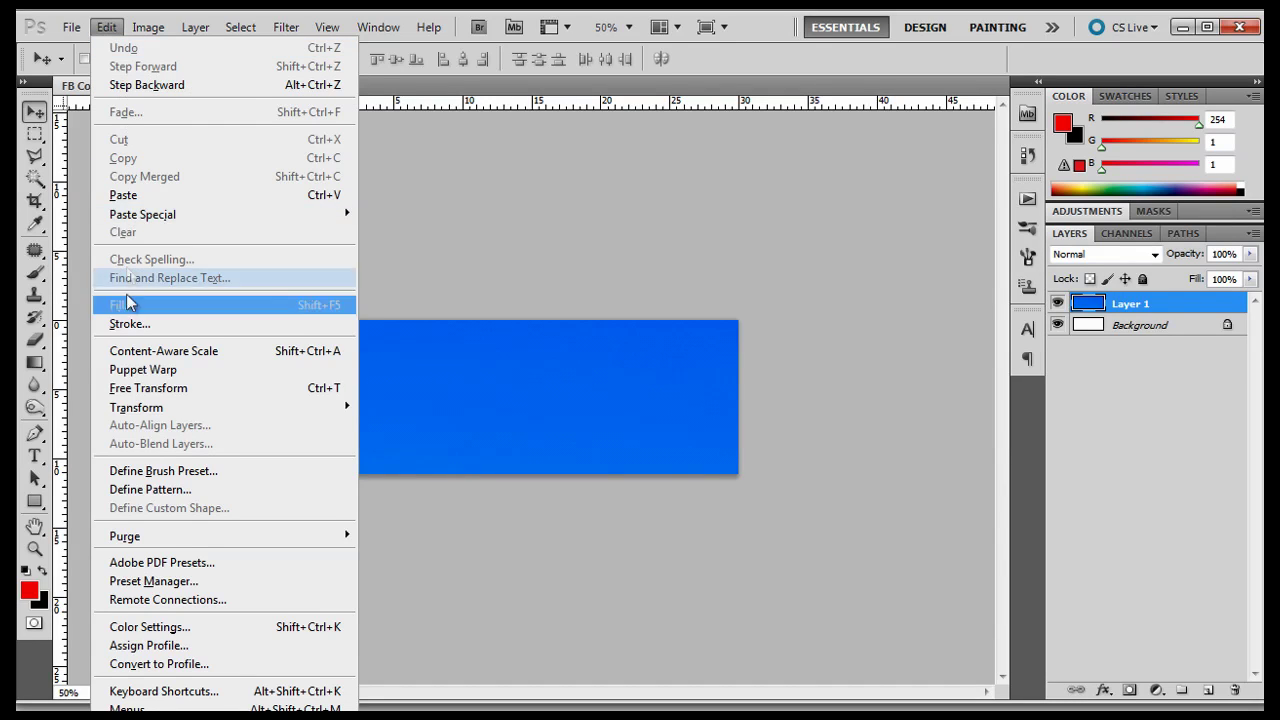
# Free Transform Layer 1, shift it right, and scale it proportionally to about 76%.
pyautogui.moveTo(229, 408)
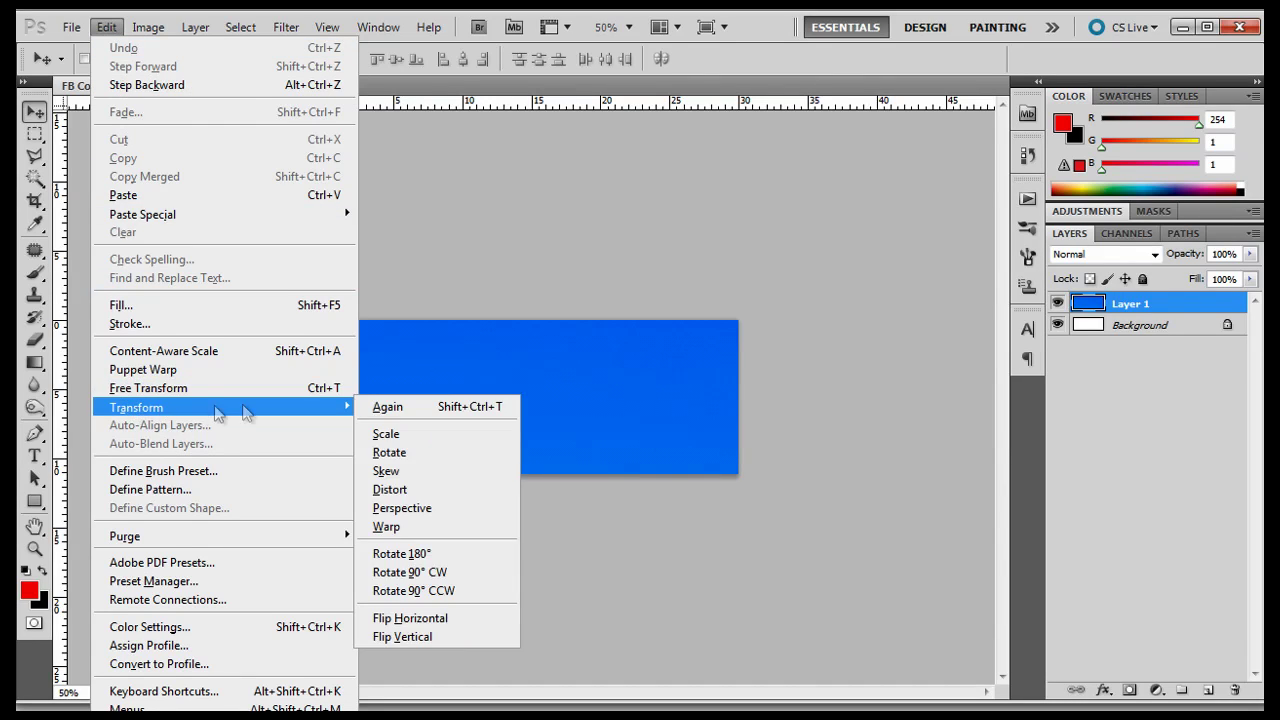
pyautogui.click(386, 435)
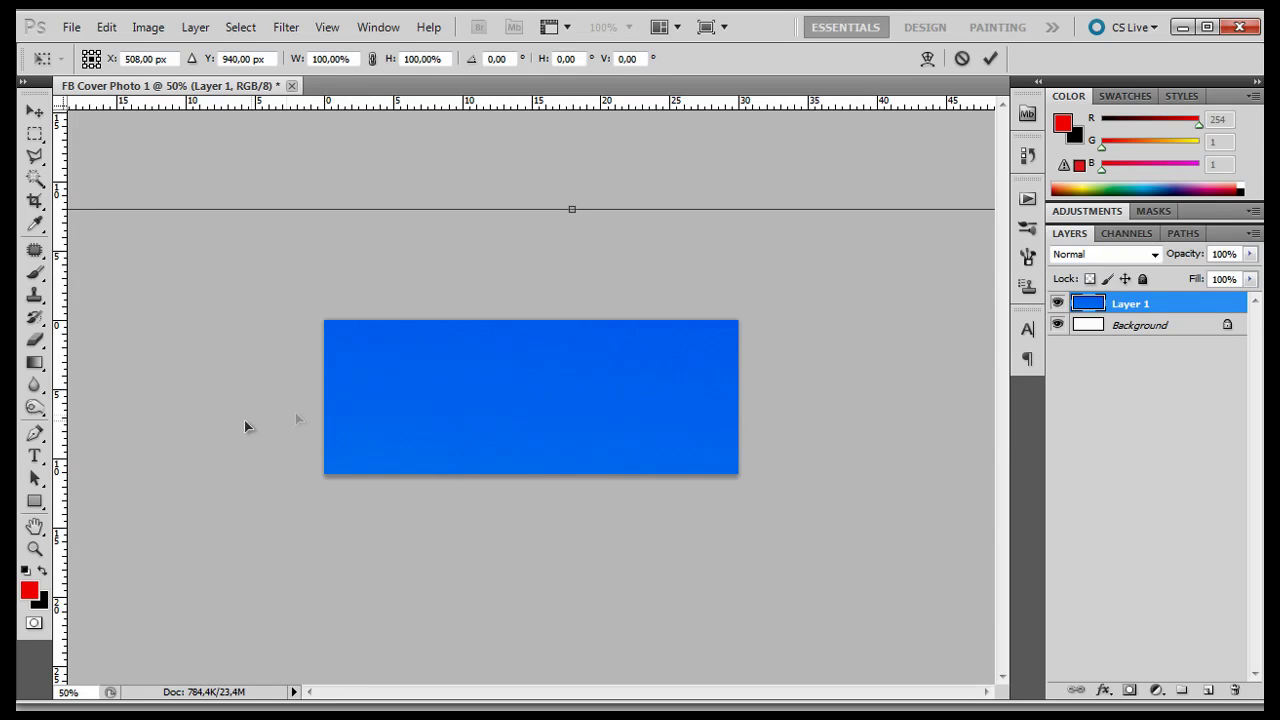
pyautogui.moveTo(241, 421); pyautogui.dragTo(688, 410)
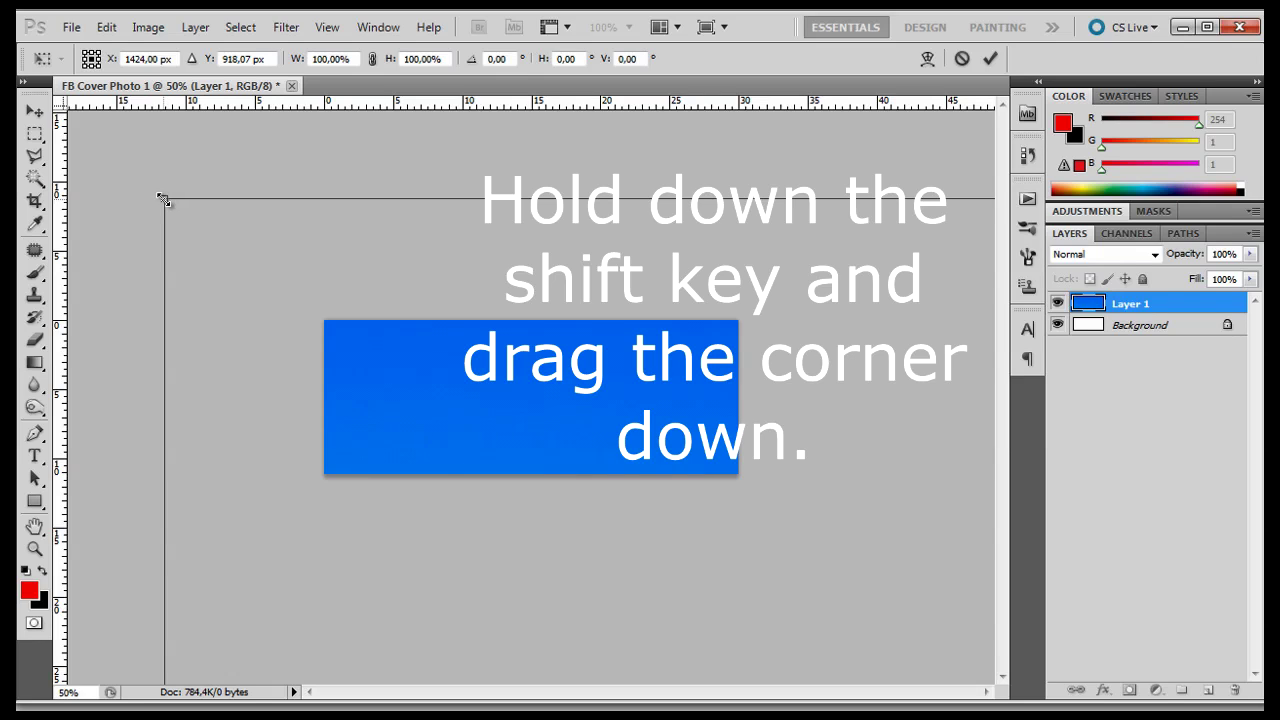
pyautogui.moveTo(163, 200); pyautogui.dragTo(561, 496)
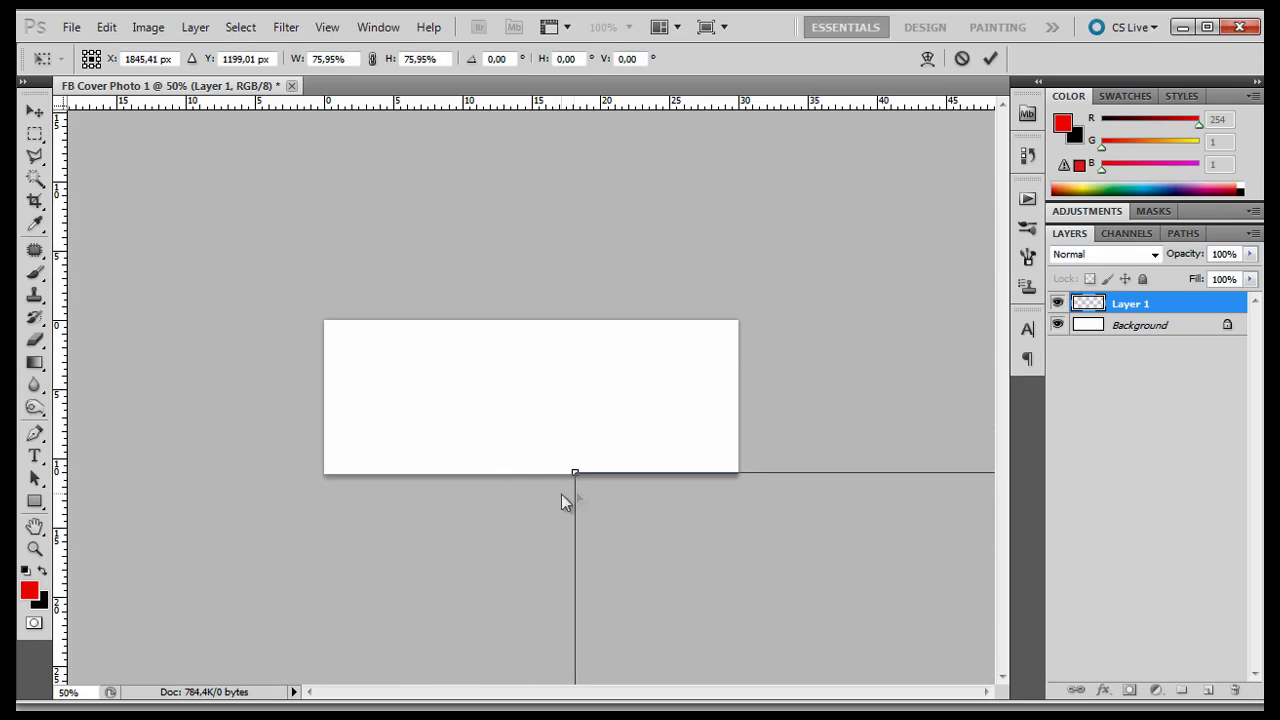
# Alternately move and shrink Layer 1, down to about 40%, keeping it over the canvas.
pyautogui.moveTo(642, 584); pyautogui.dragTo(231, 281)
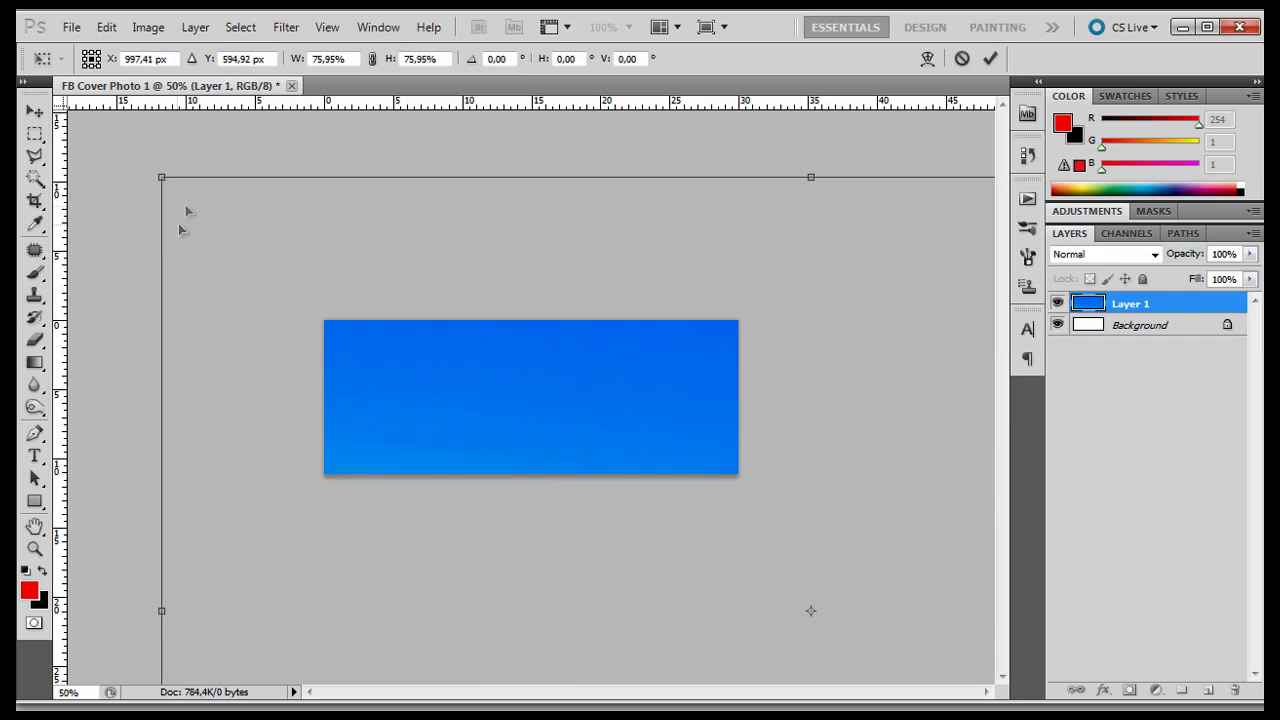
pyautogui.moveTo(161, 178); pyautogui.dragTo(499, 468)
pyautogui.moveTo(610, 465); pyautogui.dragTo(249, 217)
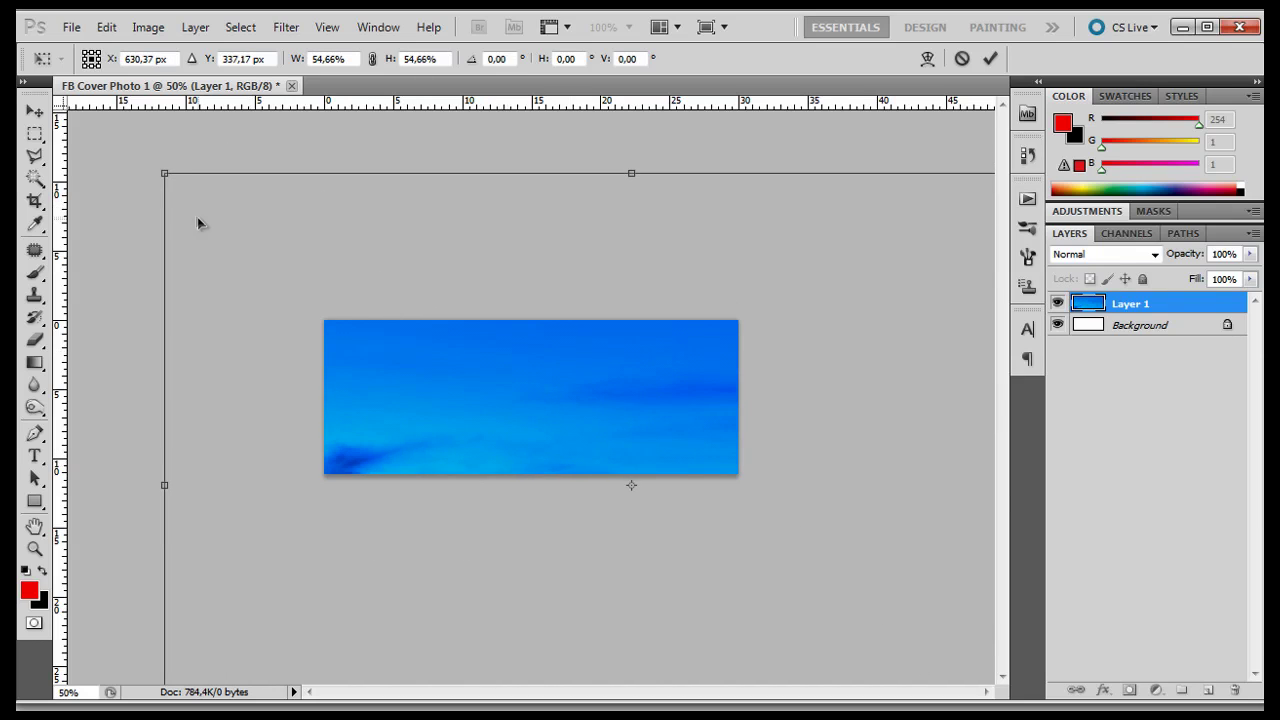
pyautogui.moveTo(166, 172); pyautogui.dragTo(449, 484)
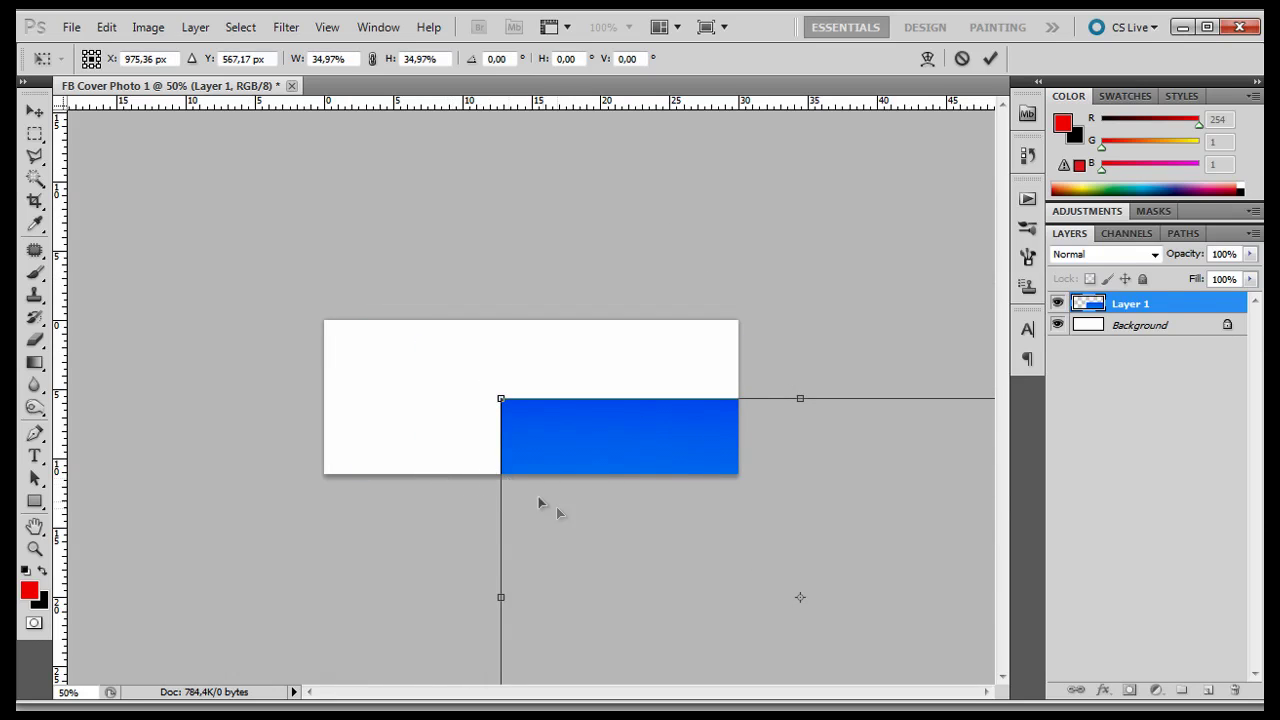
pyautogui.moveTo(595, 517); pyautogui.dragTo(349, 306)
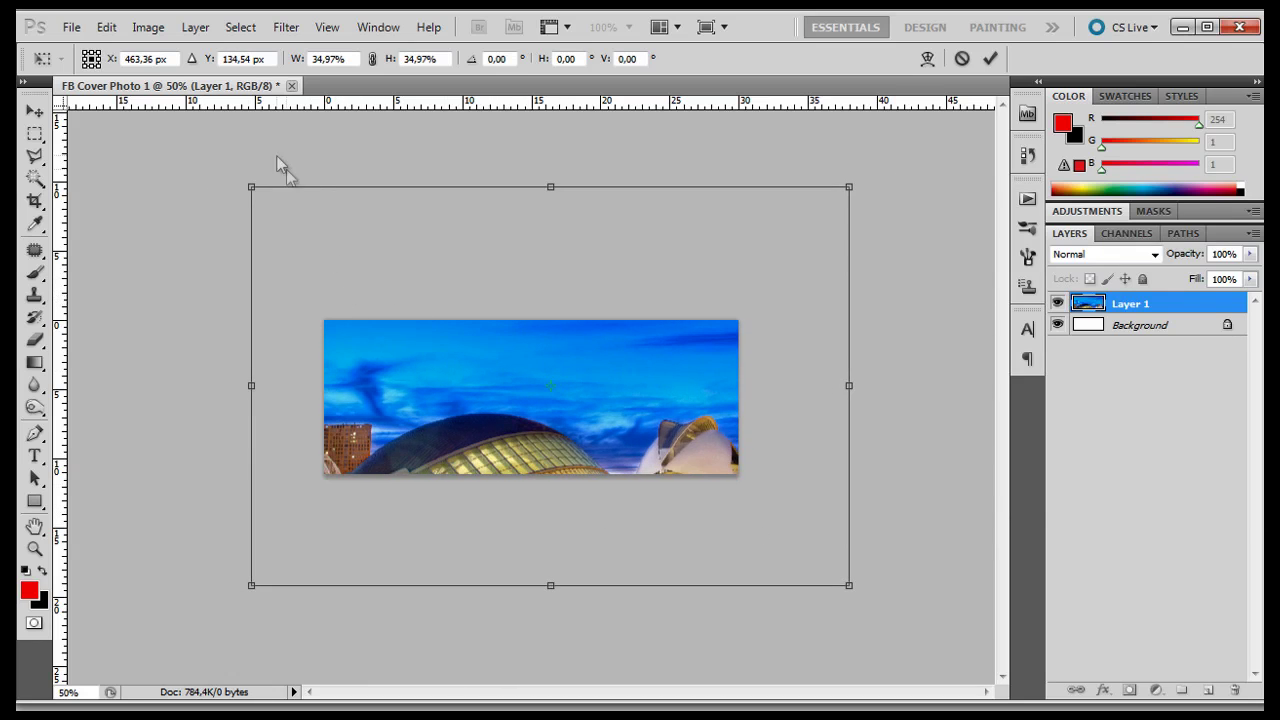
# Fine-tune the photo to about 24.8% so it fills the canvas edges, then commit the transform.
pyautogui.moveTo(251, 189); pyautogui.dragTo(315, 229)
pyautogui.hotkey('shift', 'Up')
pyautogui.hotkey('shift', 'Up')
pyautogui.hotkey('shift', 'Up')
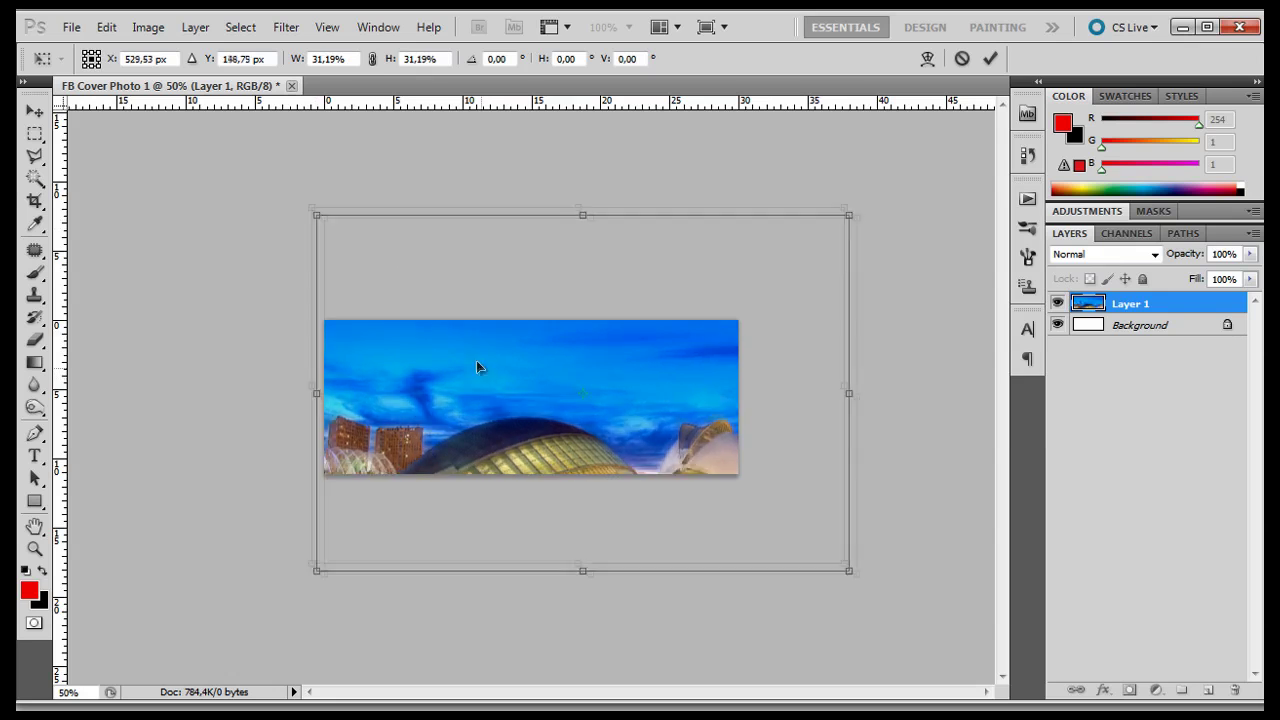
pyautogui.hotkey('shift', 'Left')
pyautogui.hotkey('shift', 'Left')
pyautogui.hotkey('shift', 'Up')
pyautogui.hotkey('shift', 'Up')
pyautogui.moveTo(840, 560); pyautogui.dragTo(754, 482)
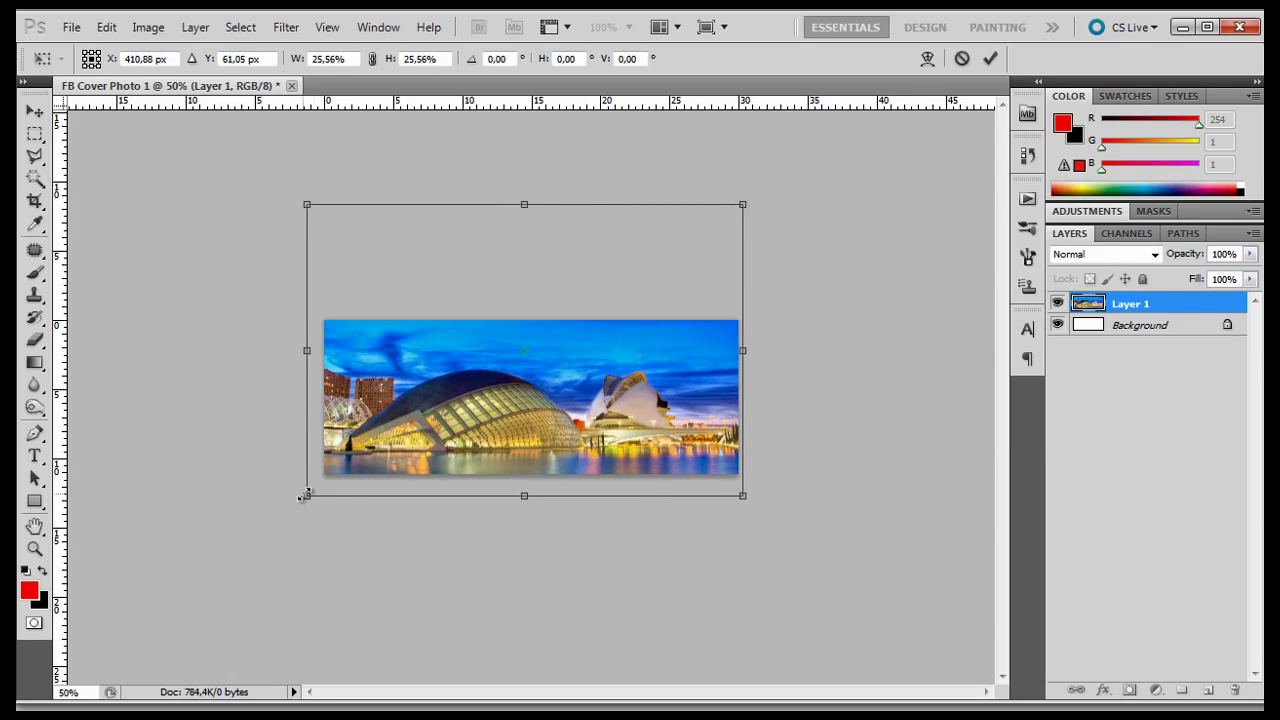
pyautogui.moveTo(305, 495); pyautogui.dragTo(317, 486)
pyautogui.moveTo(535, 388); pyautogui.dragTo(538, 385)
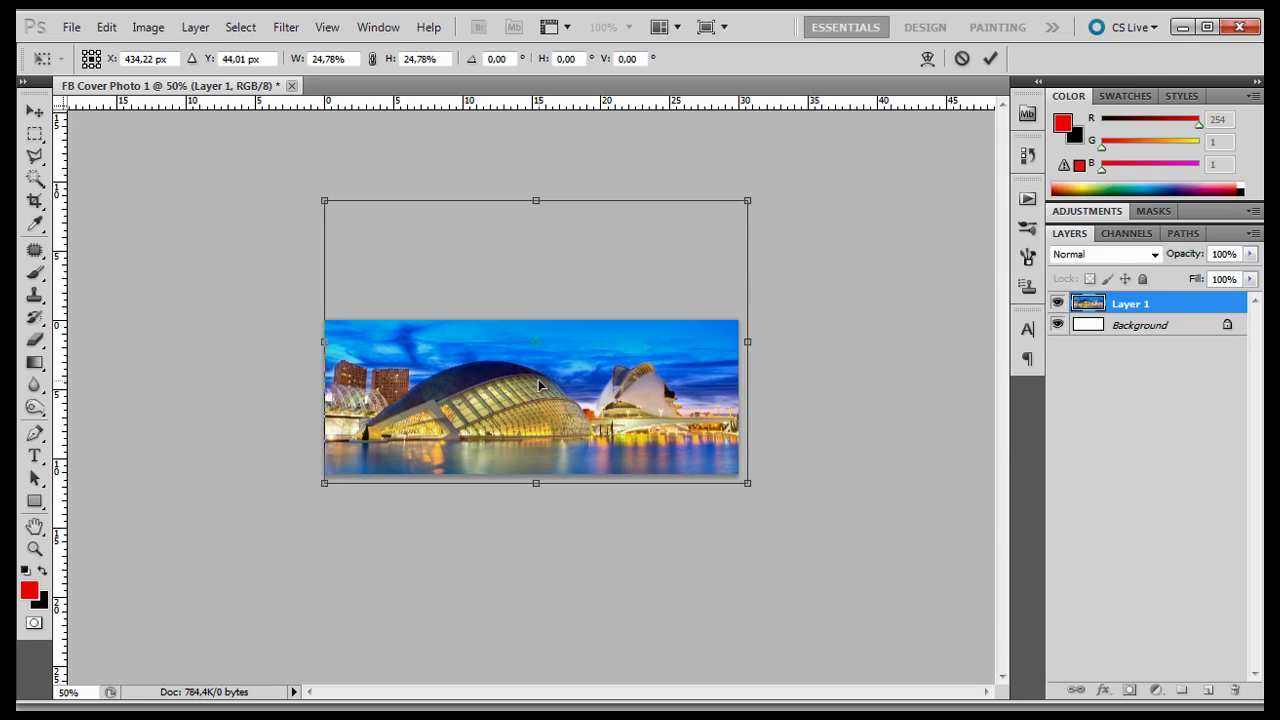
pyautogui.press('Left')
pyautogui.press('Left')
pyautogui.press('Left')
pyautogui.press('Left')
pyautogui.press('Left')
pyautogui.press('Left')
pyautogui.press('Left')
pyautogui.press('Left')
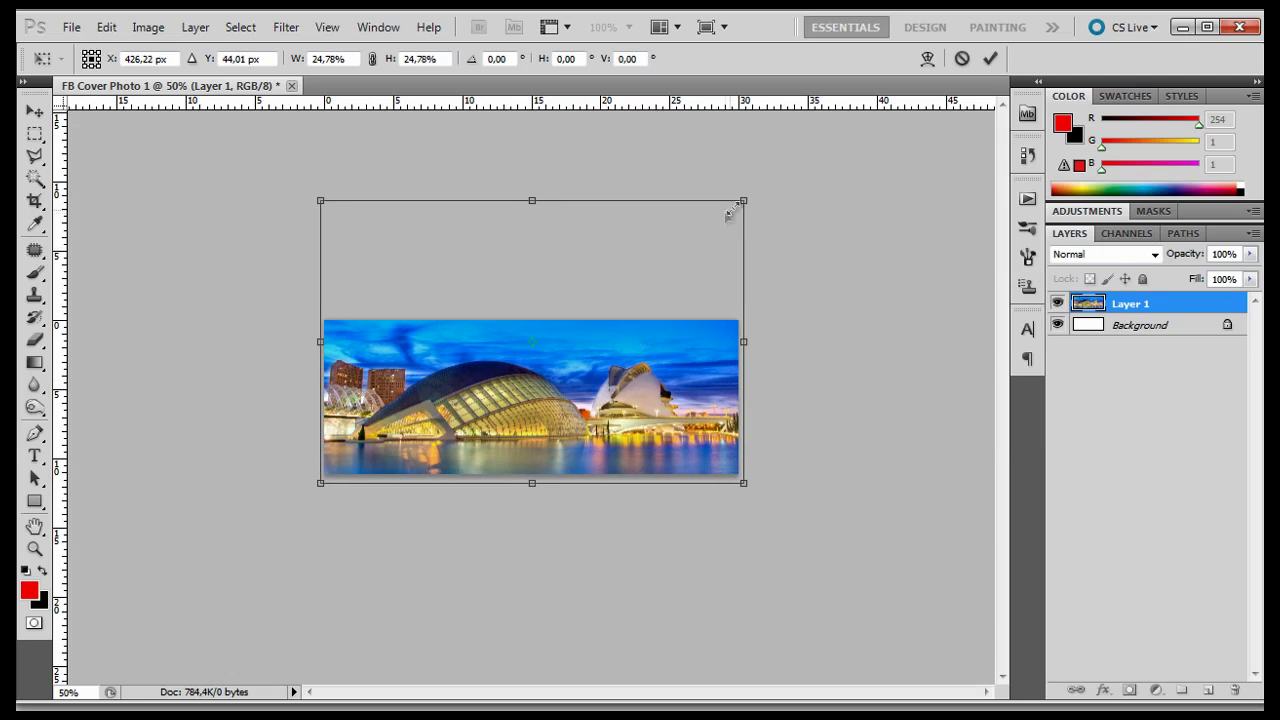
pyautogui.moveTo(742, 201); pyautogui.dragTo(744, 202)
pyautogui.press('Return')
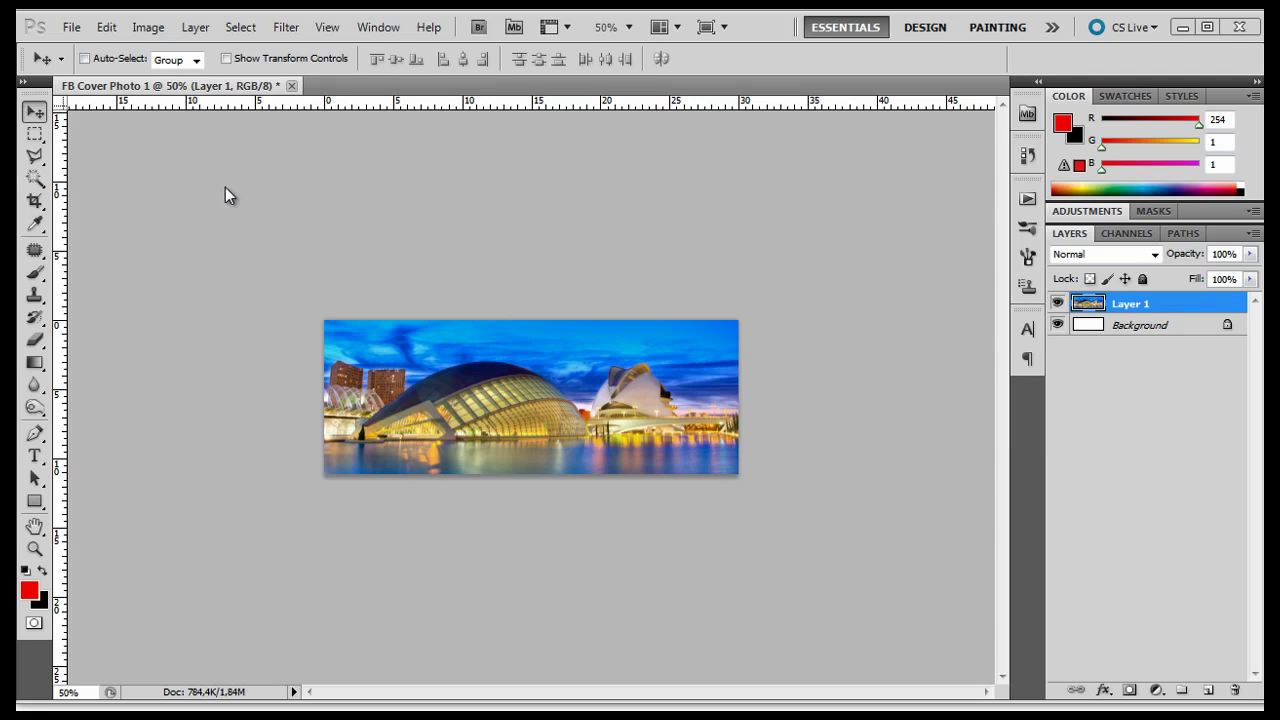
# Save the cover as FB Cover Photo 1.jpg in JPEG format at Maximum quality 12.
pyautogui.hotkey('ctrl', '+')
pyautogui.hotkey('ctrl', '+')
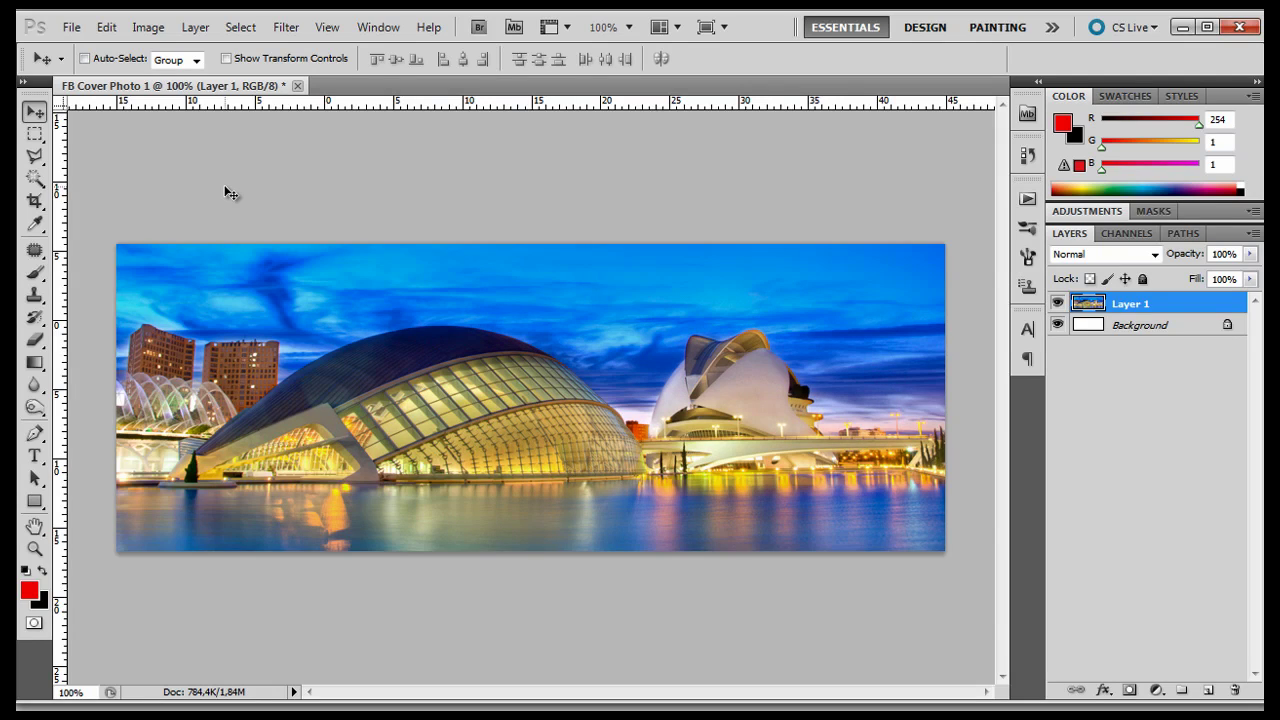
pyautogui.click(71, 27)
pyautogui.click(100, 326)
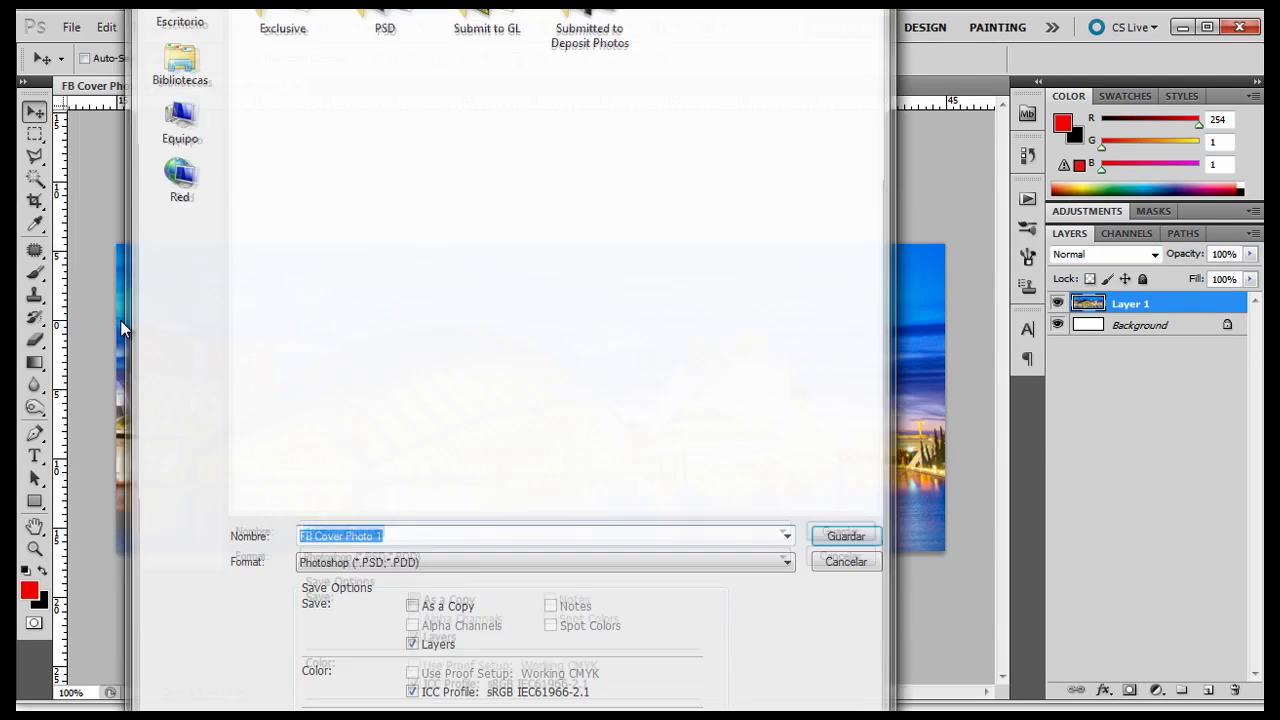
pyautogui.click(787, 563)
pyautogui.click(514, 681)
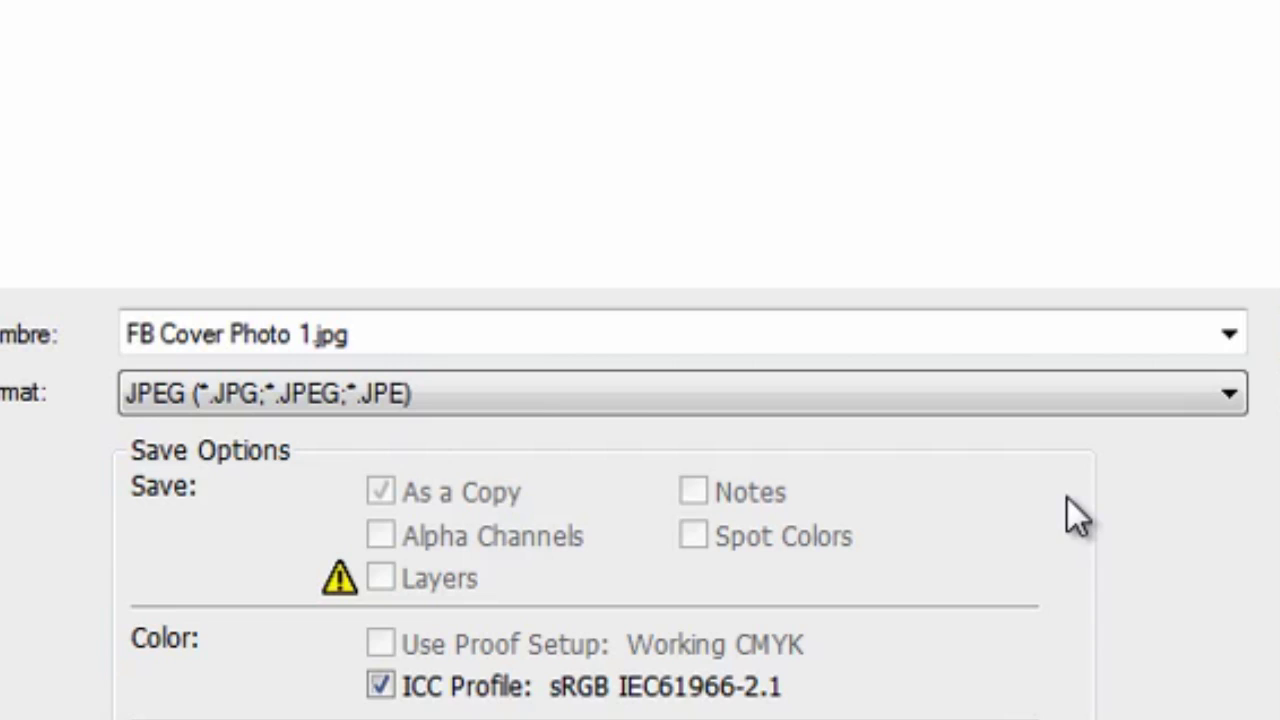
pyautogui.press('Return')
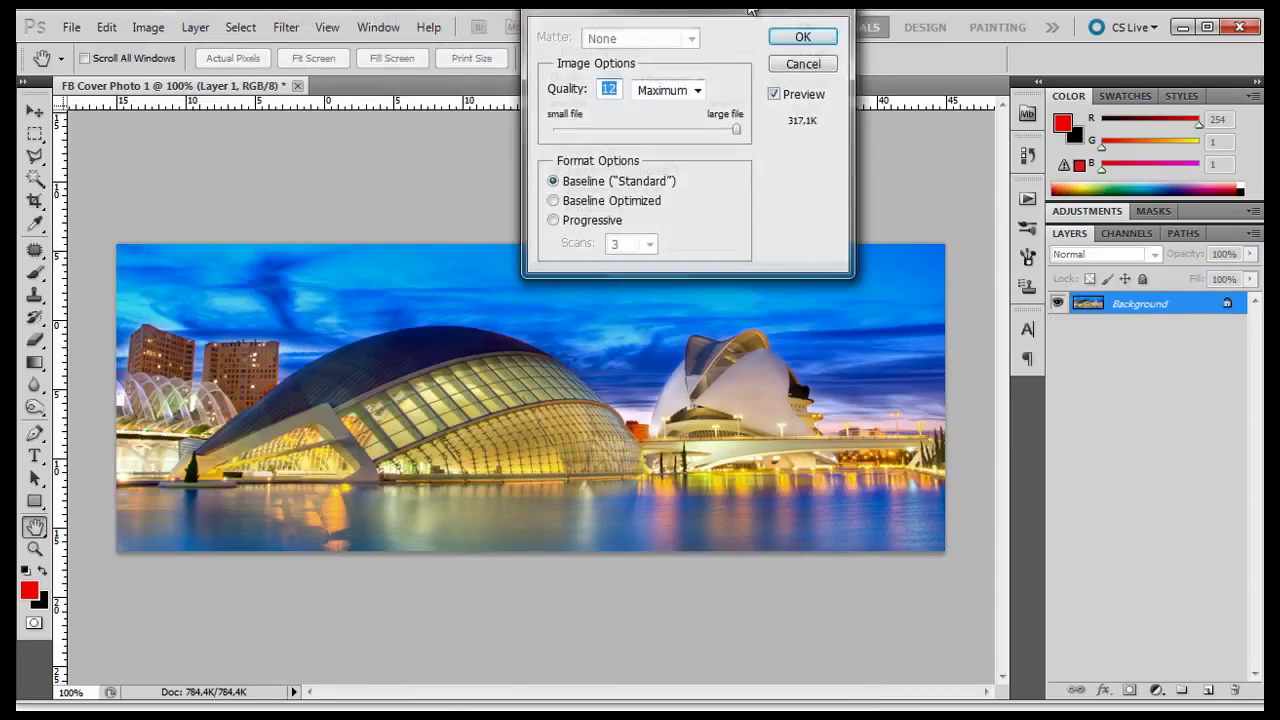
pyautogui.moveTo(766, 2); pyautogui.dragTo(708, 145)
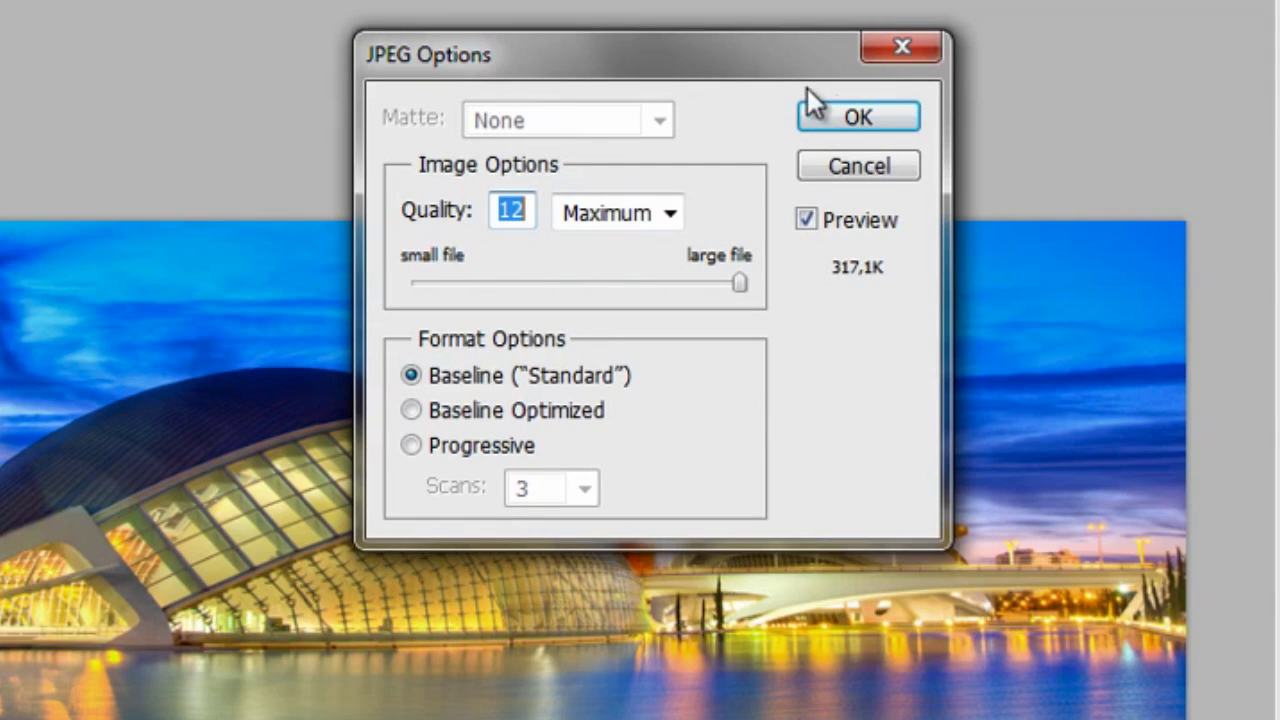
pyautogui.click(857, 119)
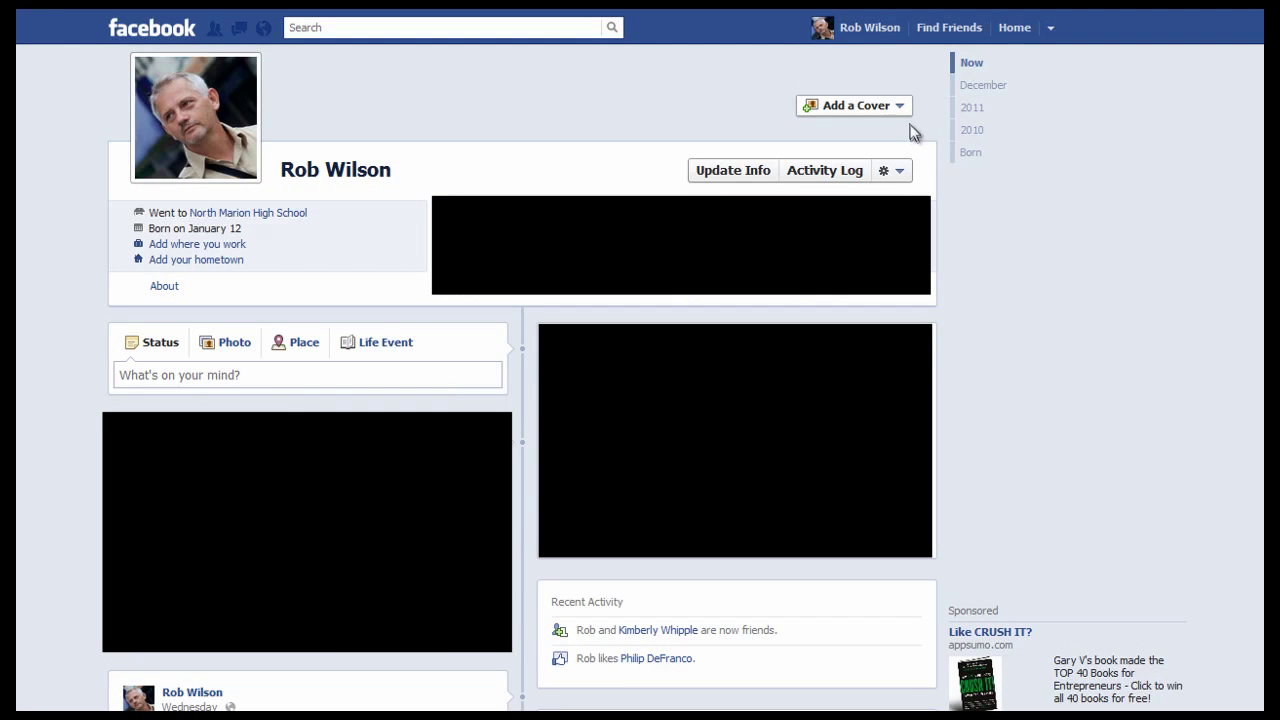
# Upload FB Cover Photo 1 as the Facebook cover photo and save the changes.
pyautogui.click(902, 108)
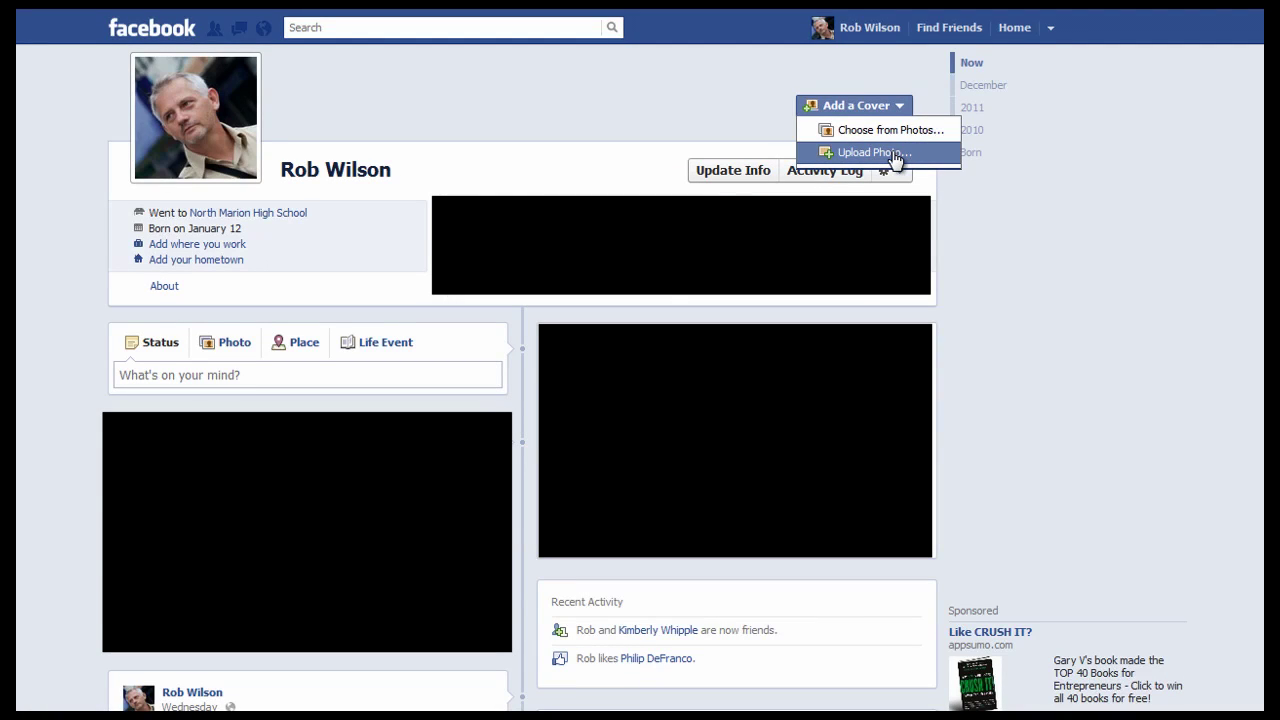
pyautogui.click(893, 155)
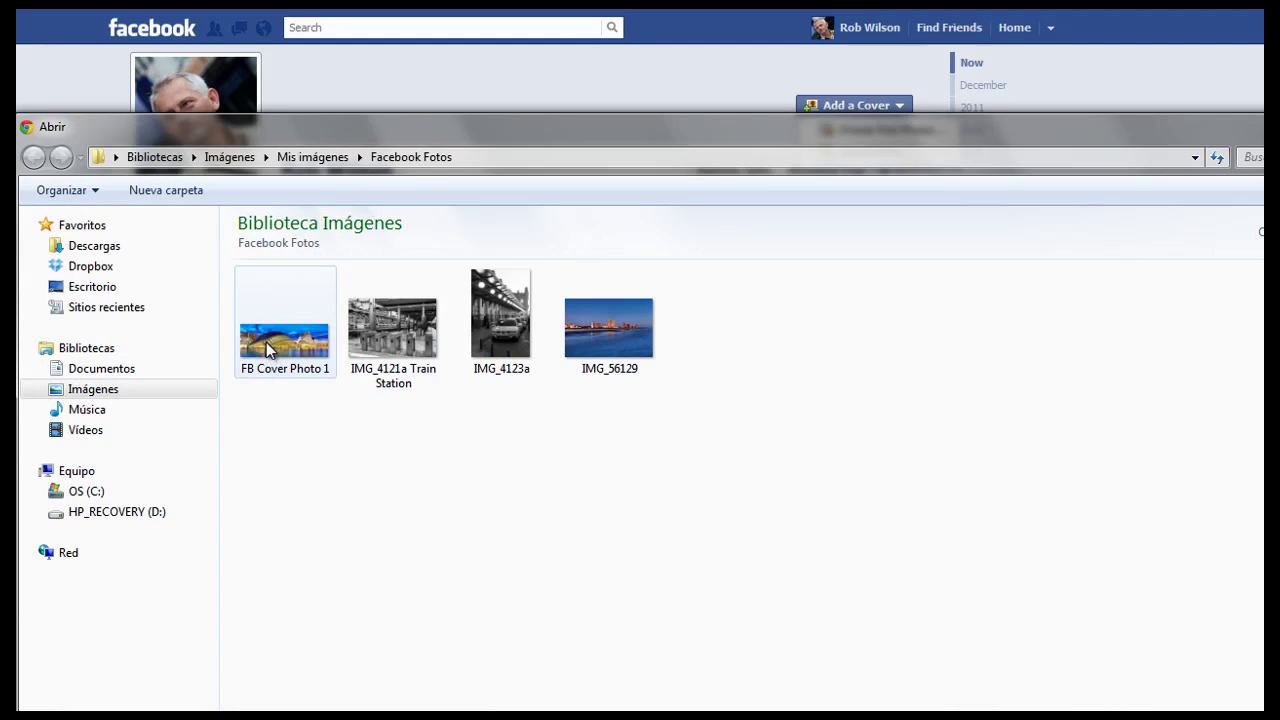
pyautogui.doubleClick(266, 342)
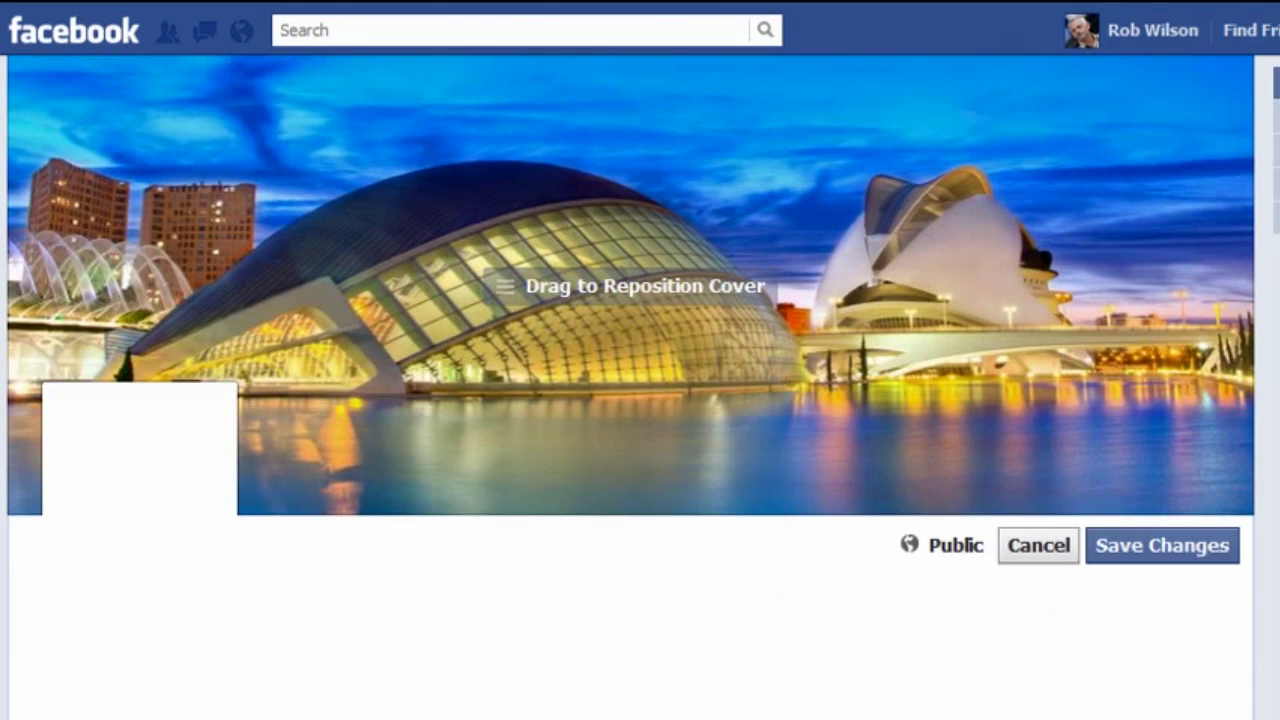
pyautogui.click(1166, 537)
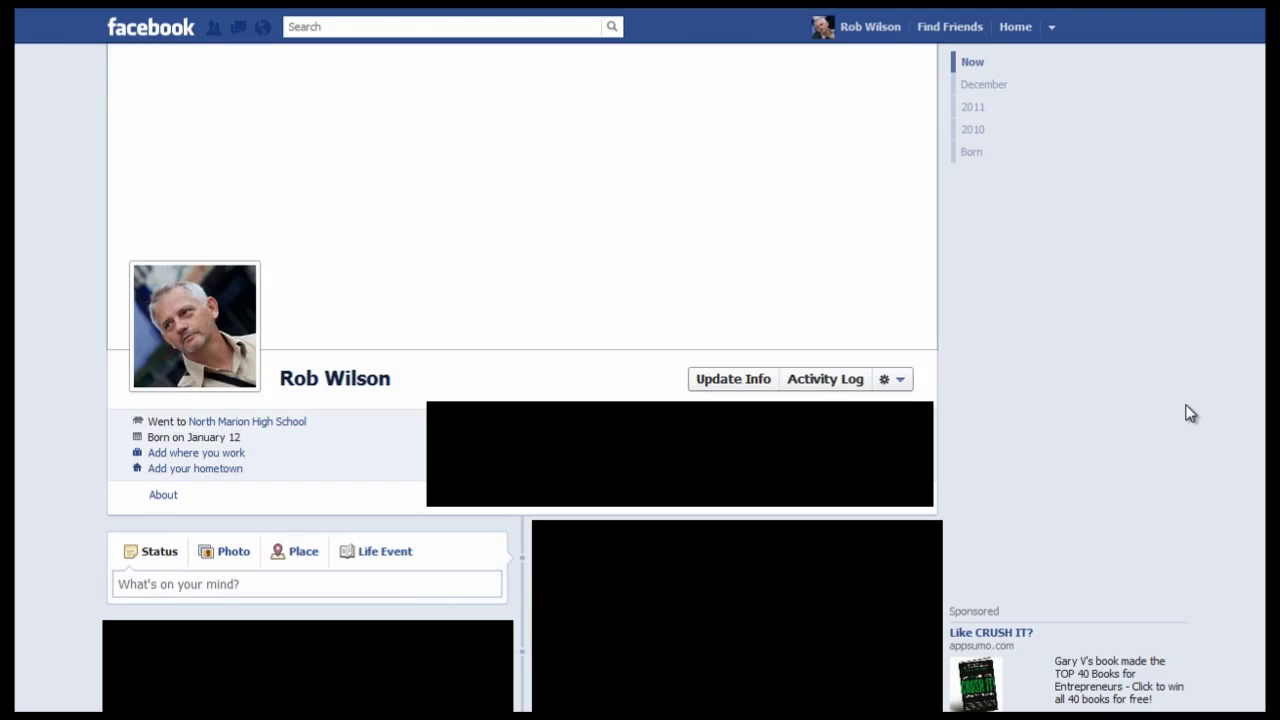